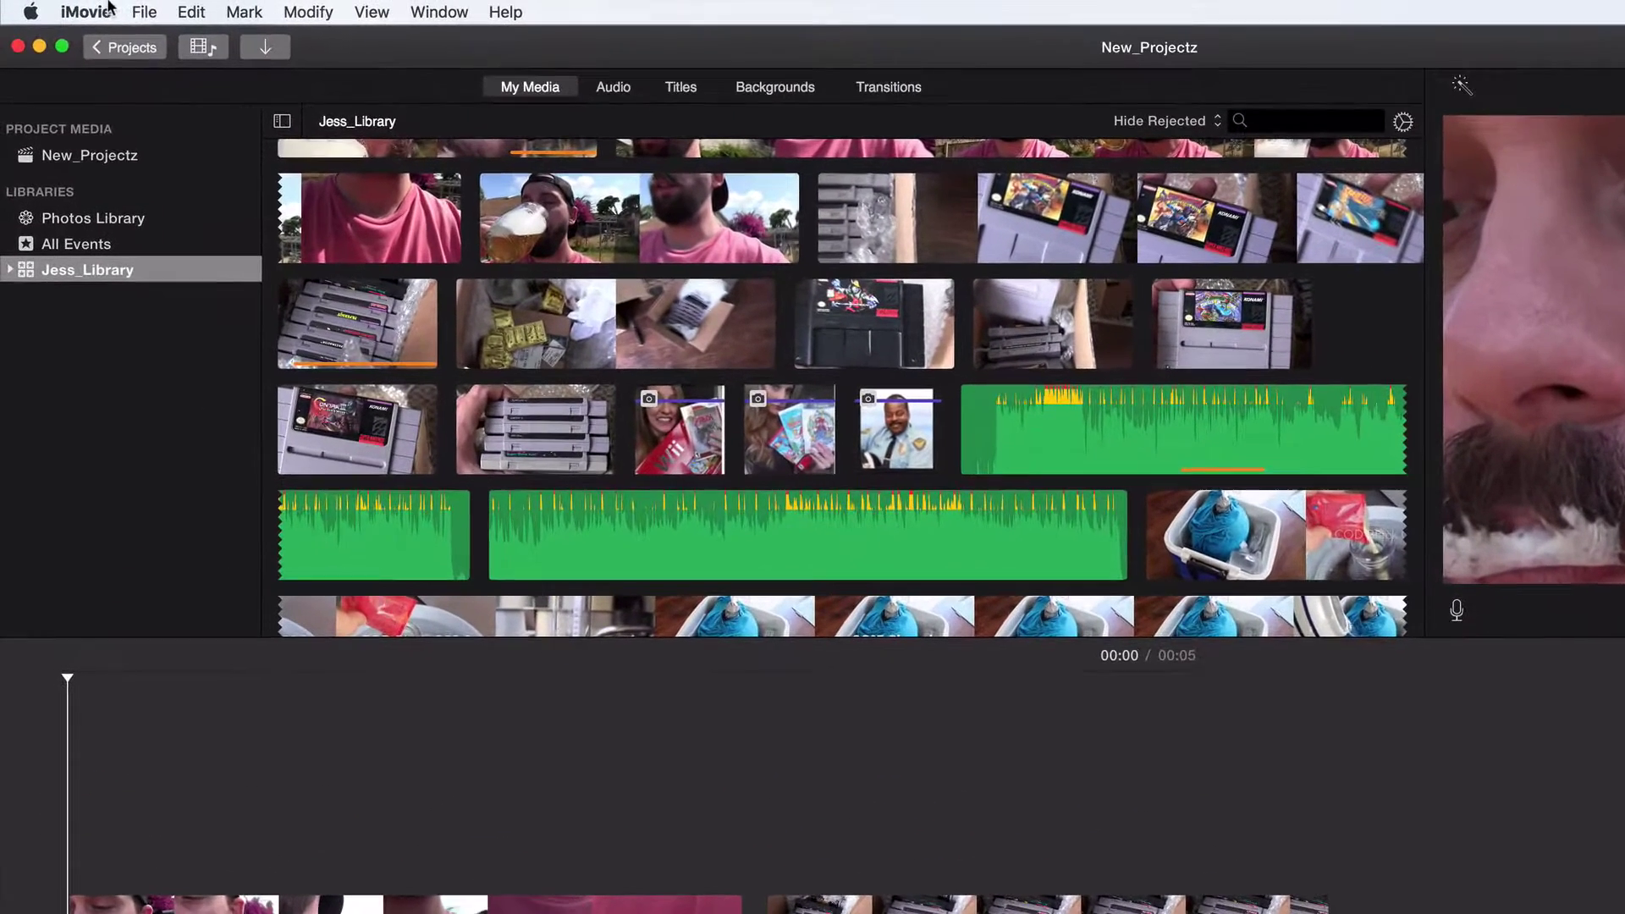
Check the iMovie version information and close it
left_click(102, 8)
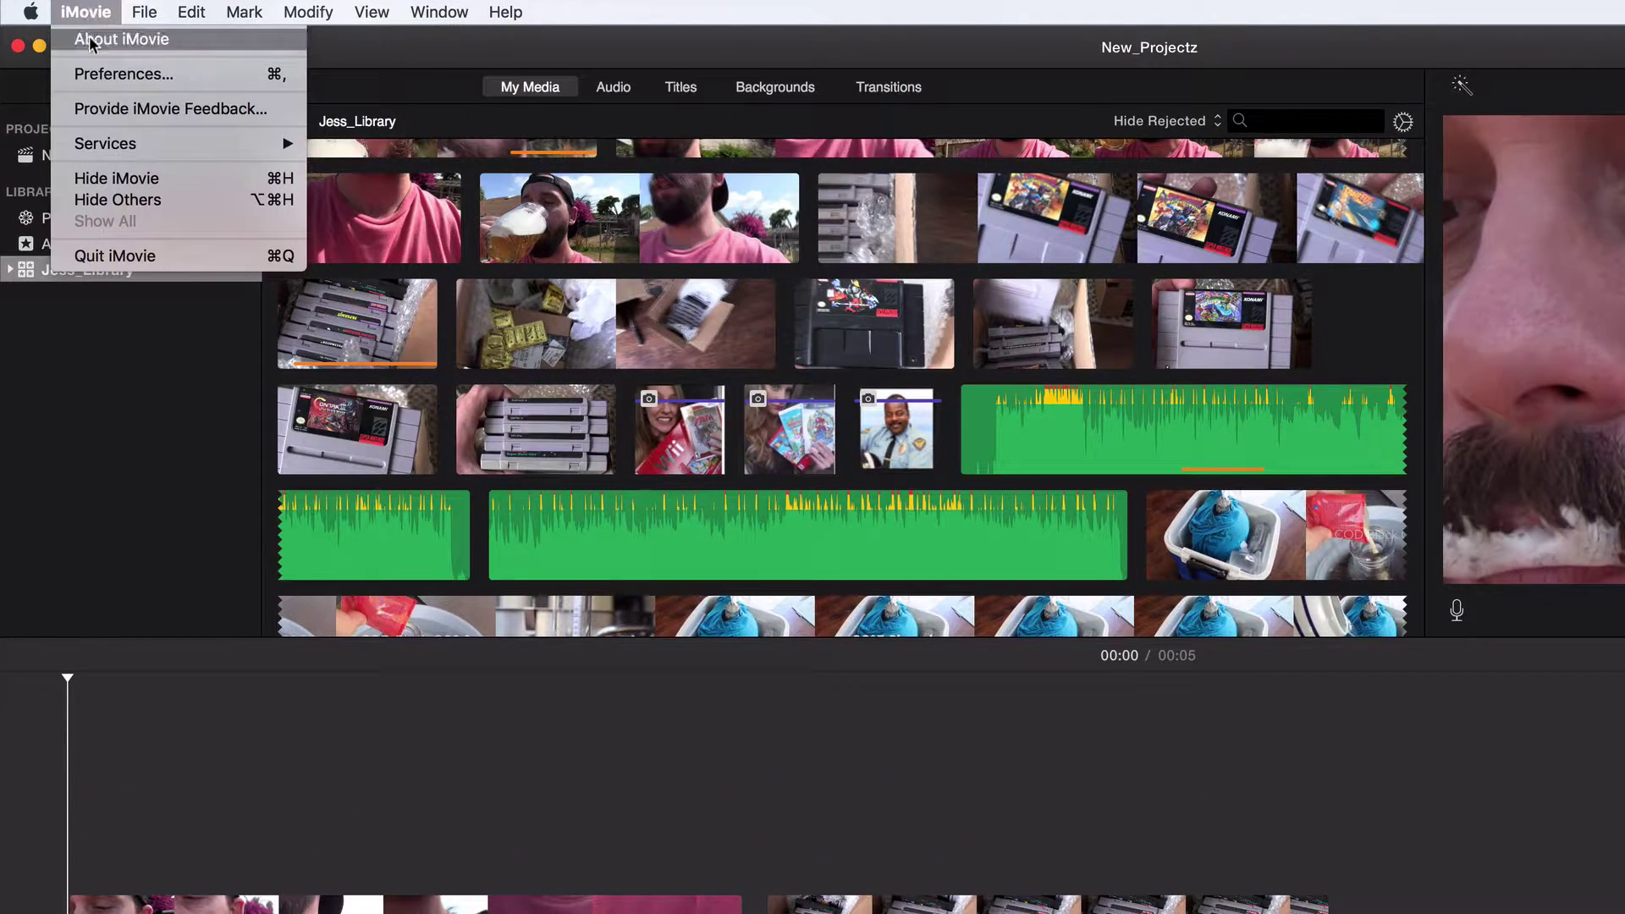
left_click(91, 42)
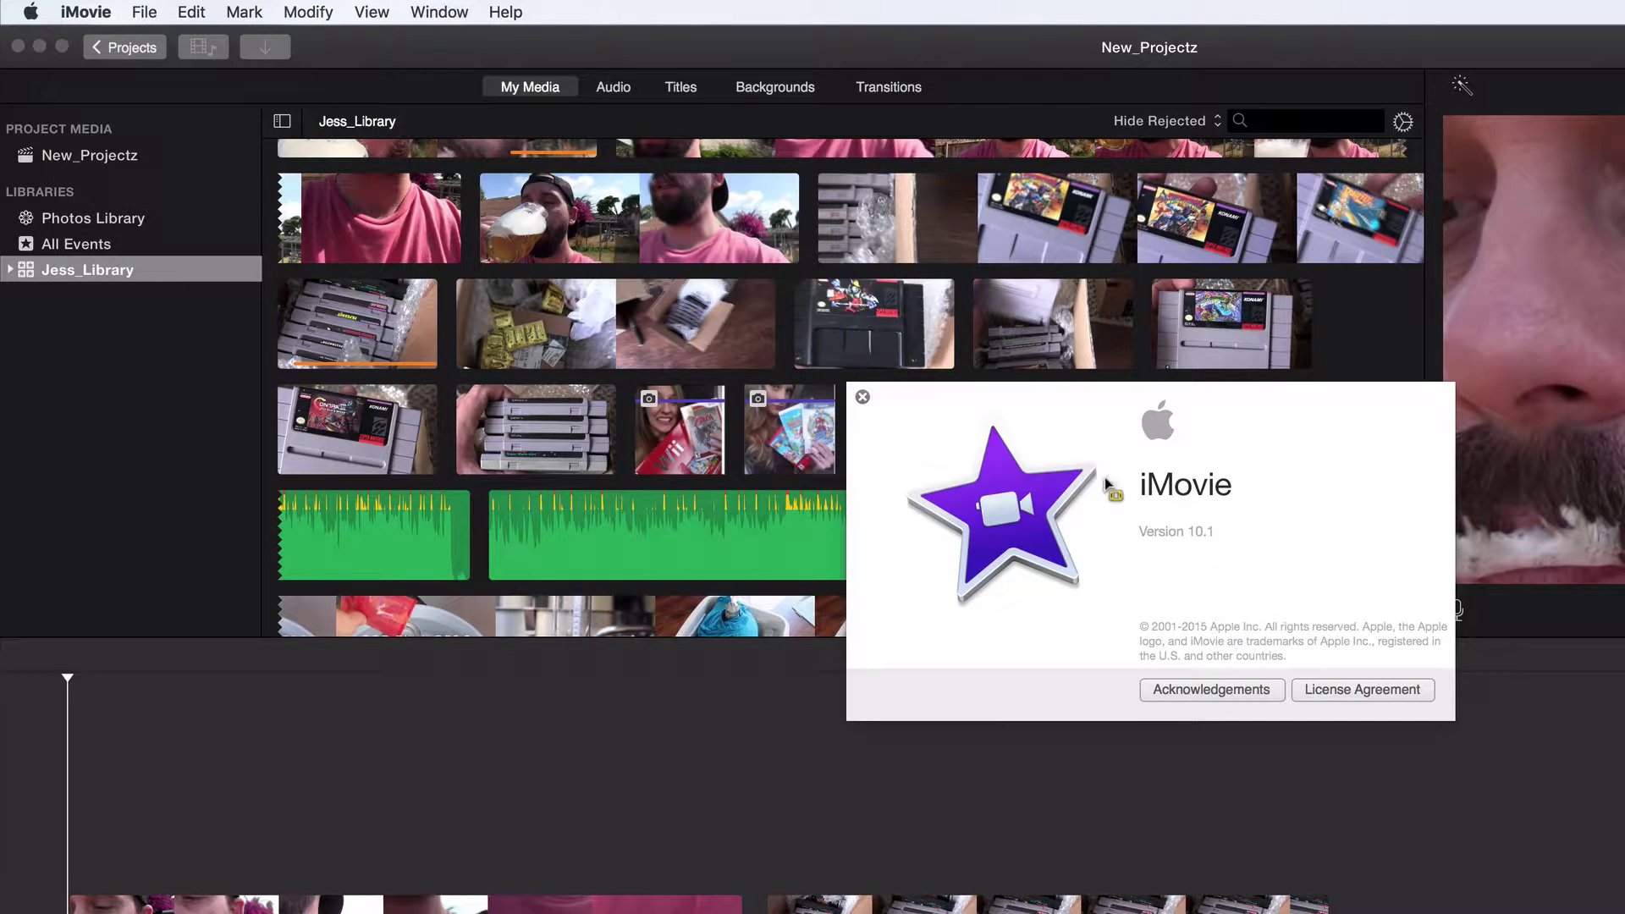
left_click(861, 397)
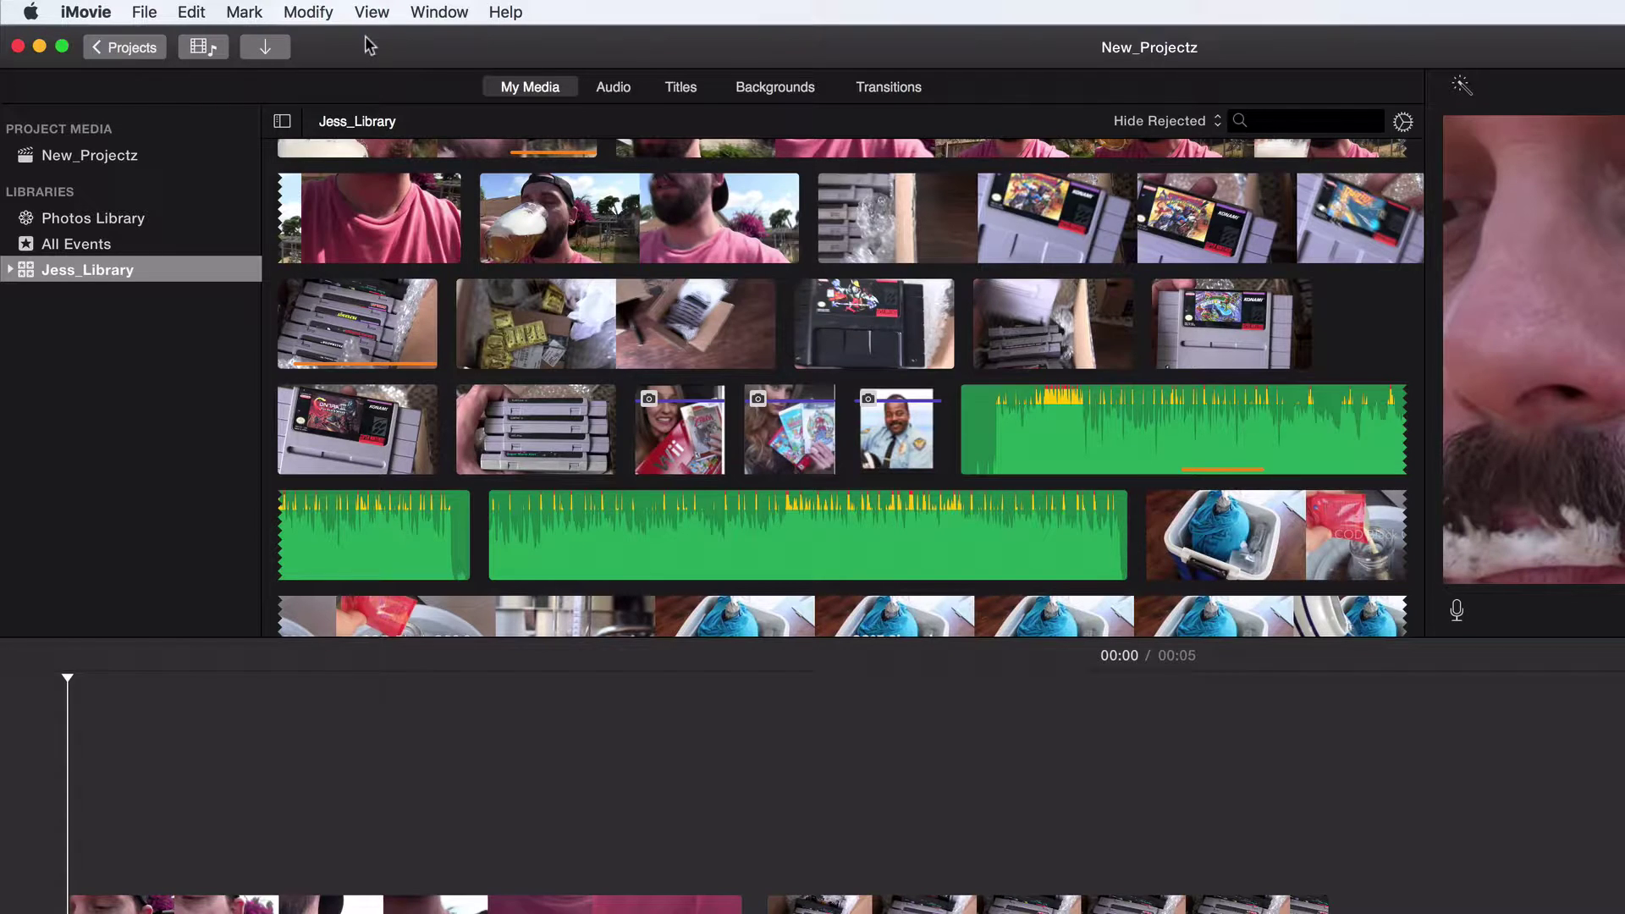
Create a new no-theme movie project named Whatever_we_want
left_click(125, 50)
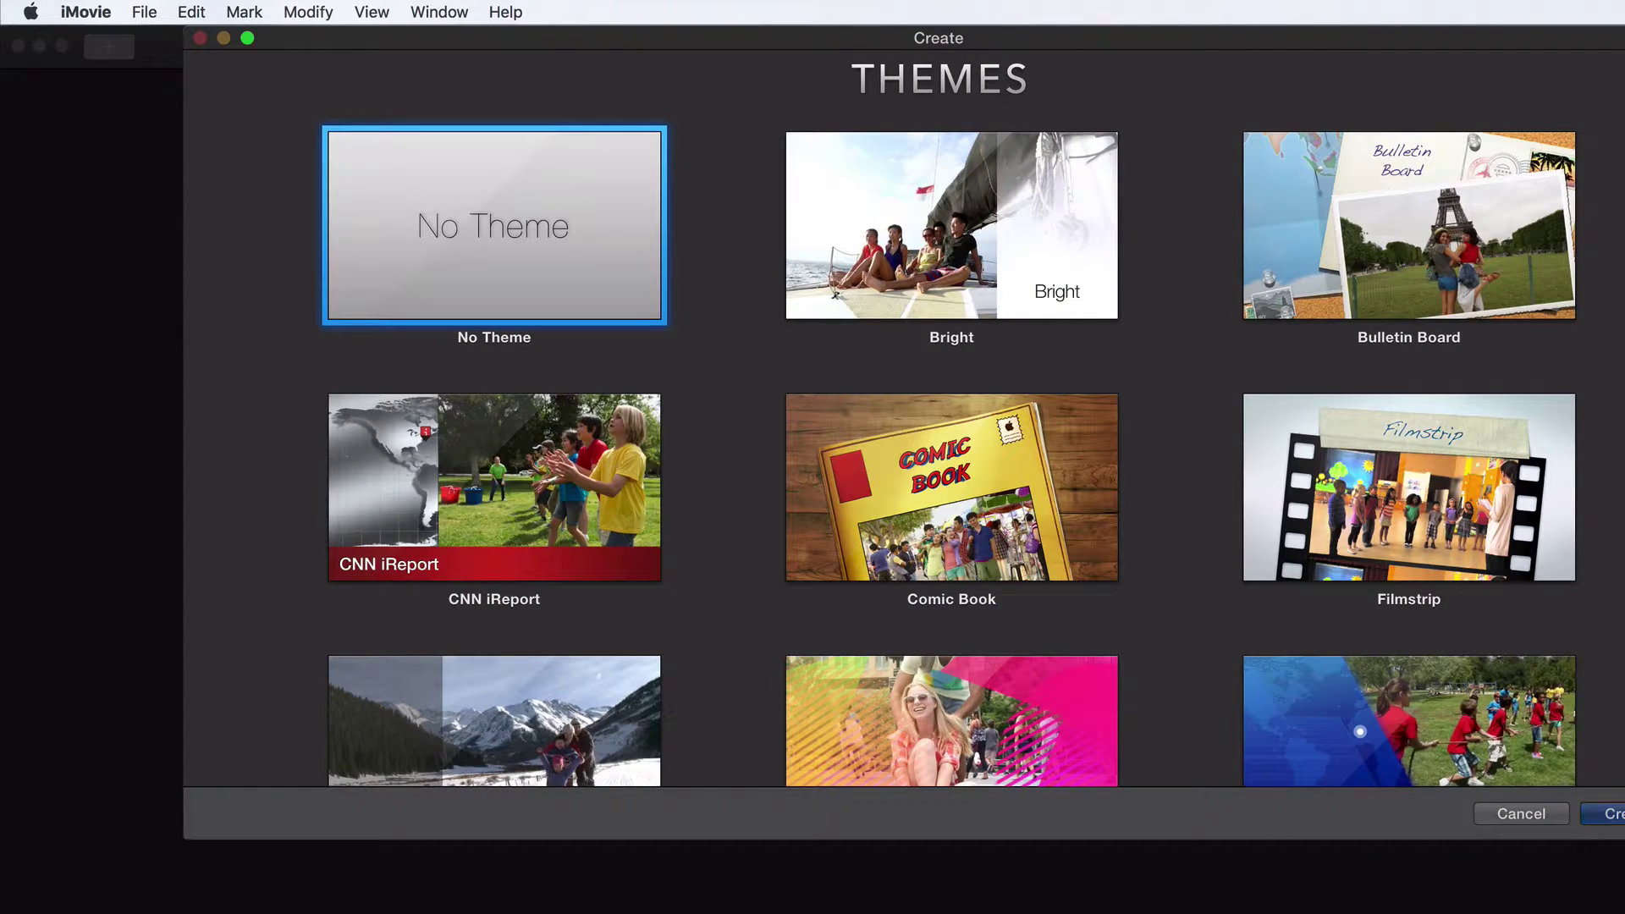
type("Whate")
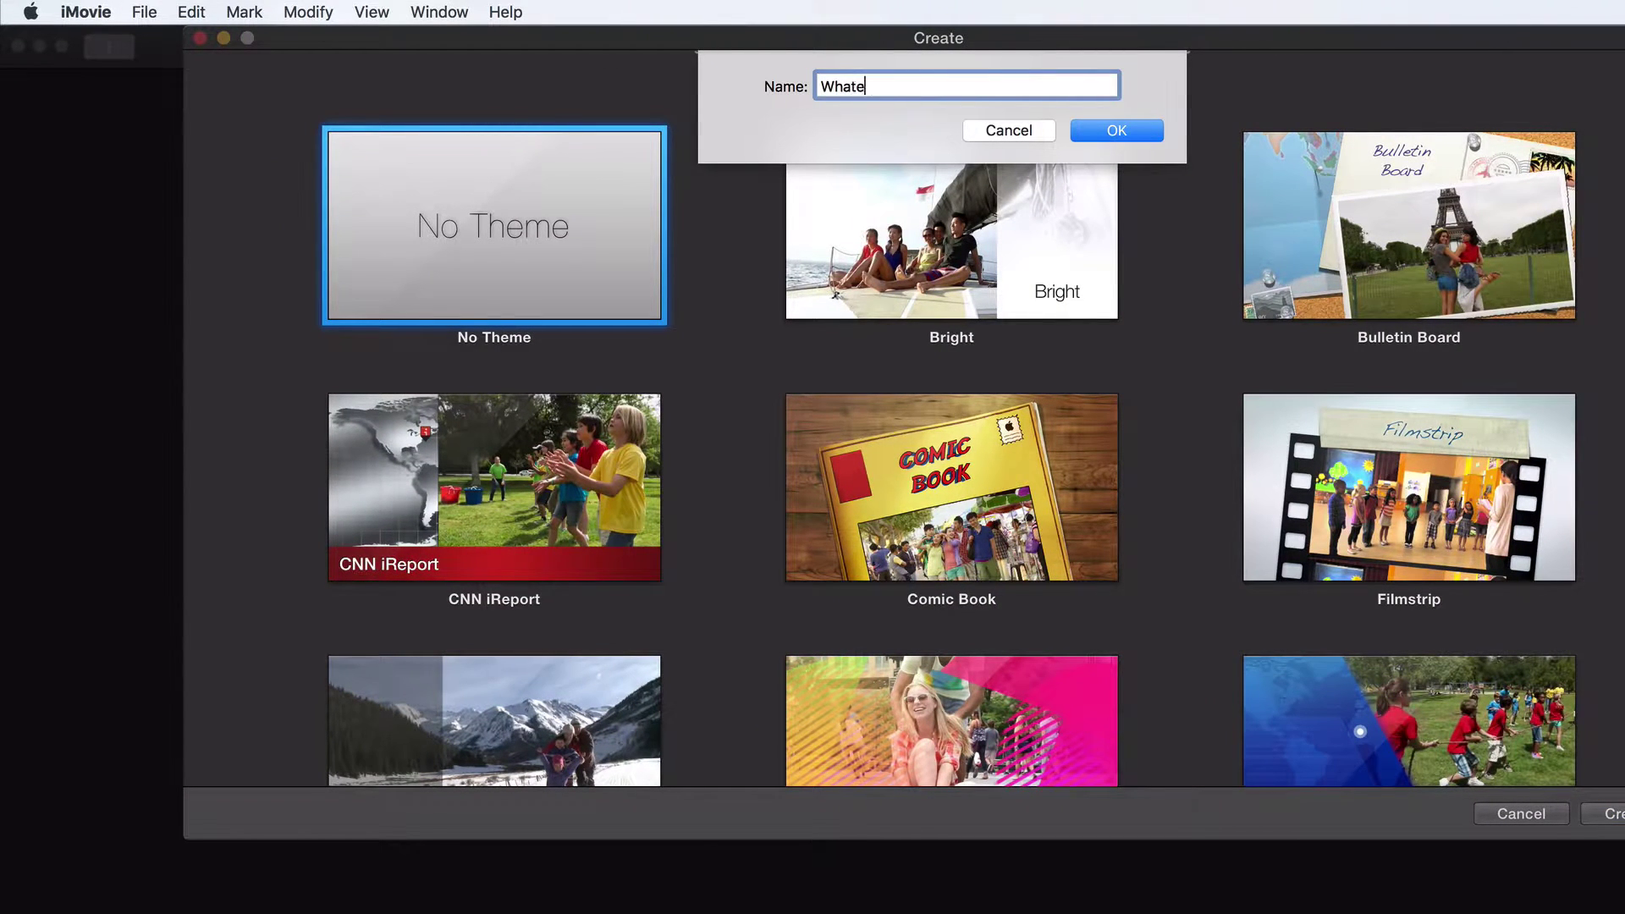
type("_we_want")
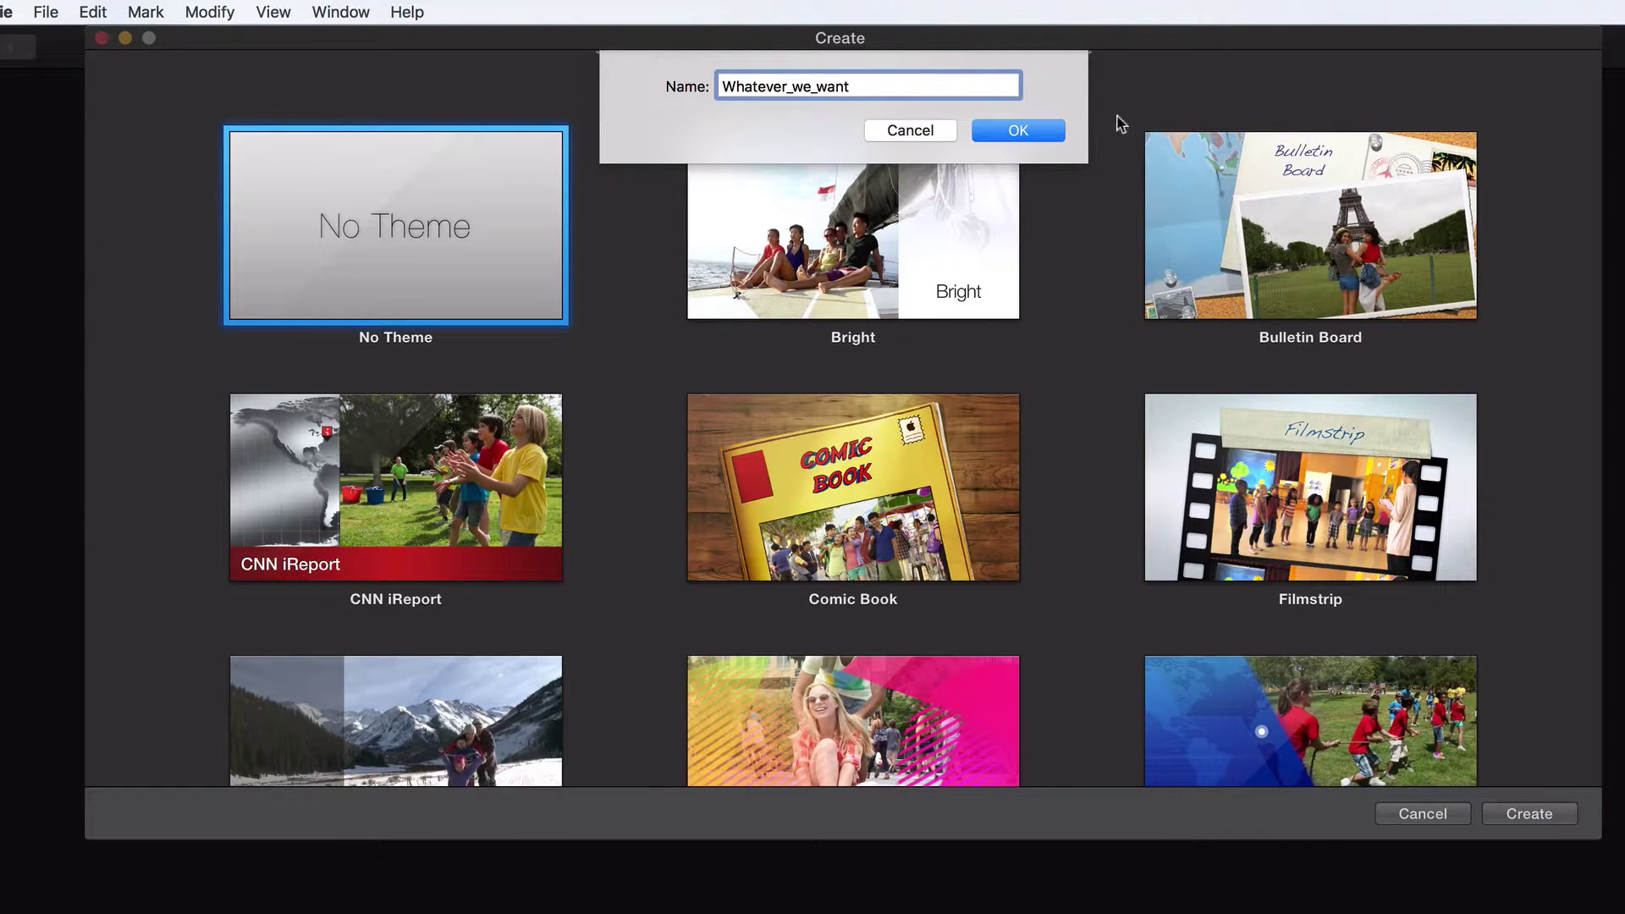
left_click(1020, 130)
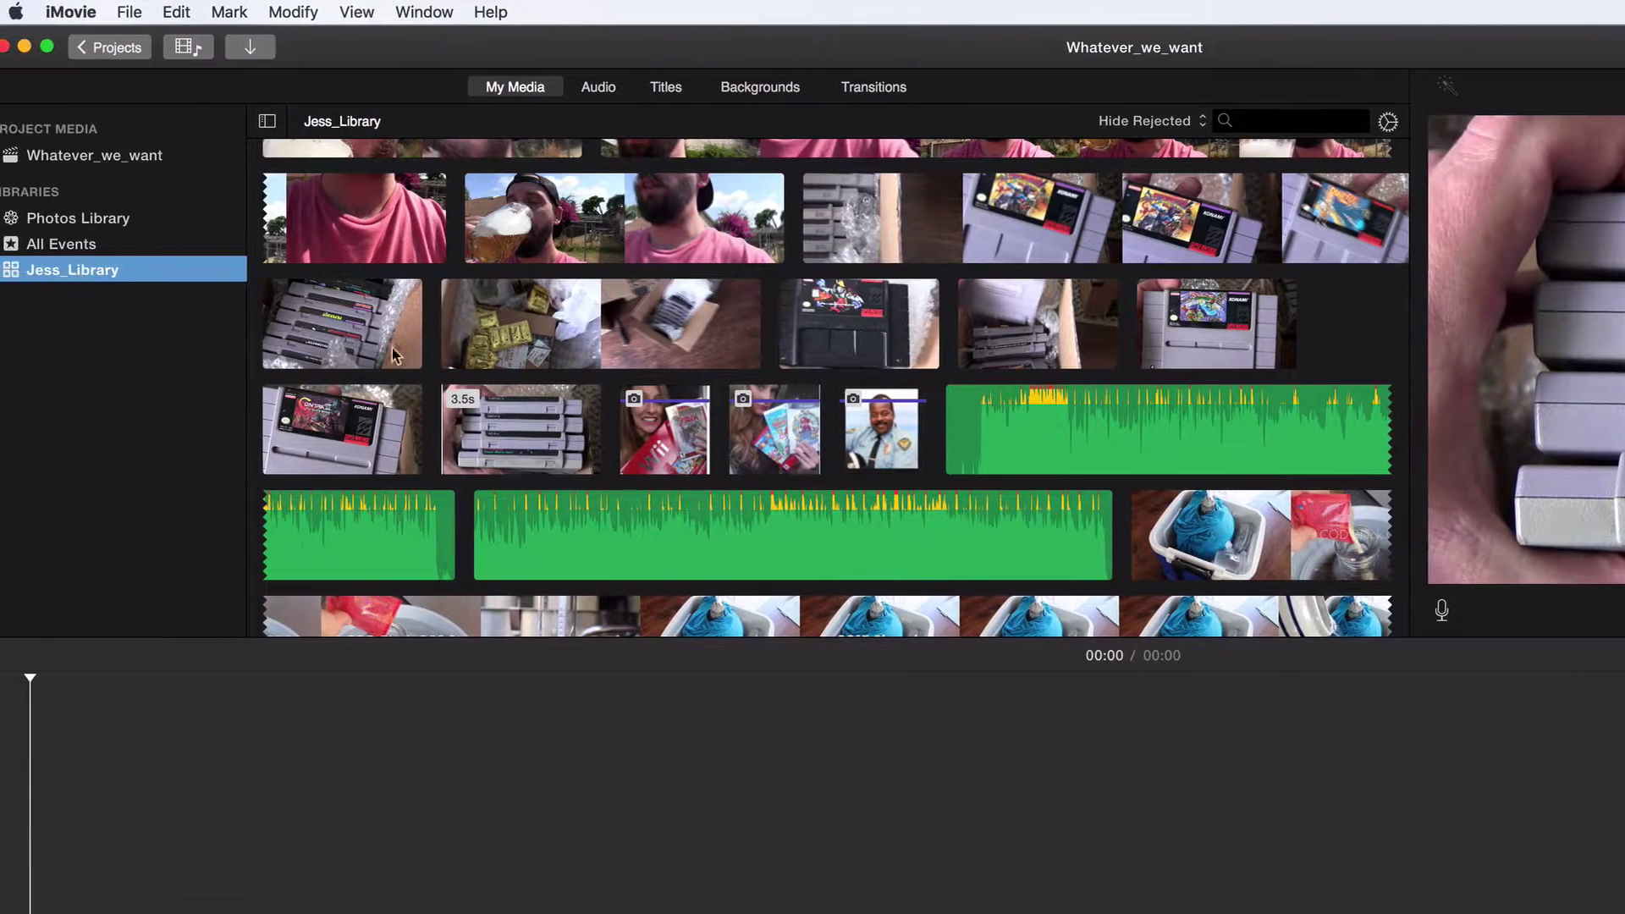
Add a selected range of the Jess_Library beer-drinking clip to Whatever_we_want
left_click(88, 159)
left_click(80, 271)
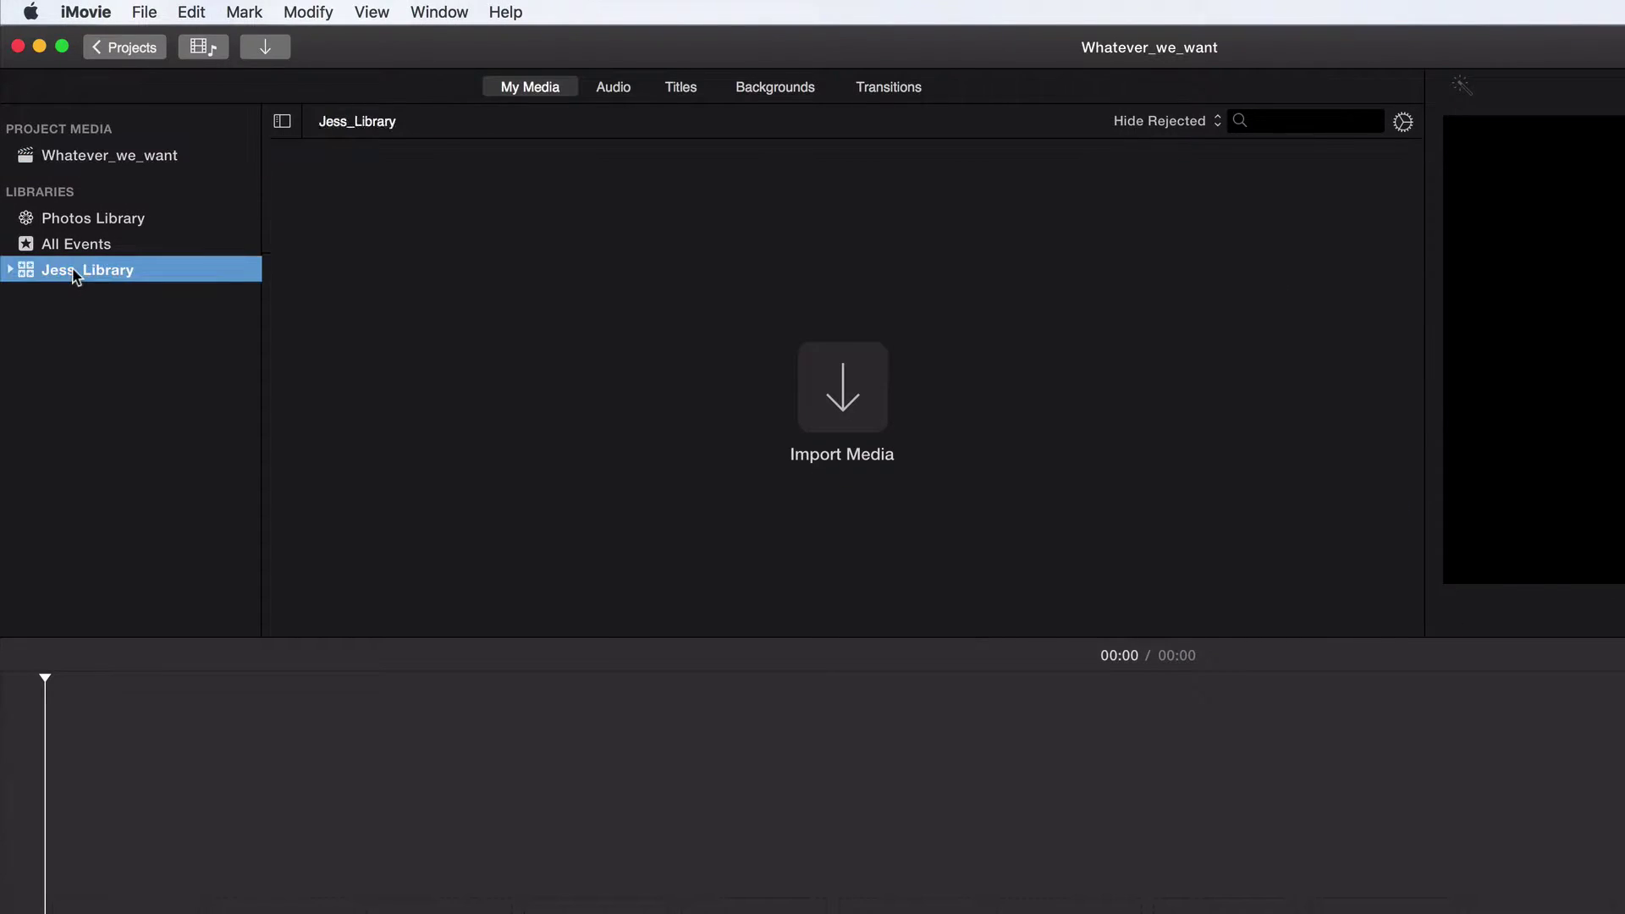
scroll(694, 360, "down", 5)
scroll(693, 358, "down", 3)
scroll(693, 357, "up", 5)
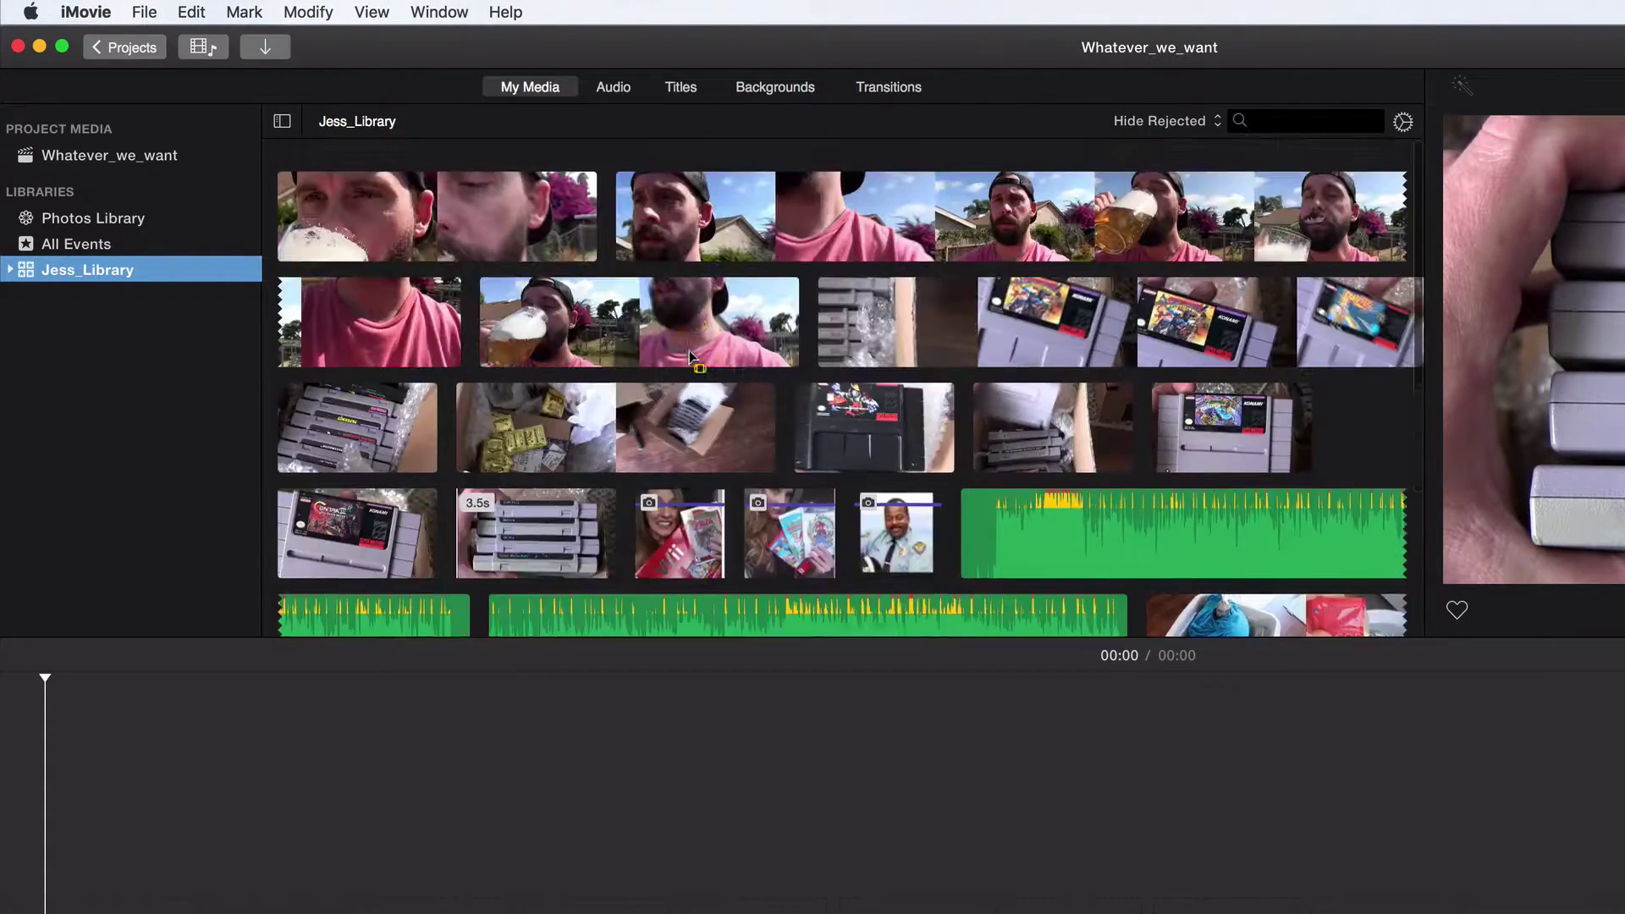
scroll(711, 322, "up", 1)
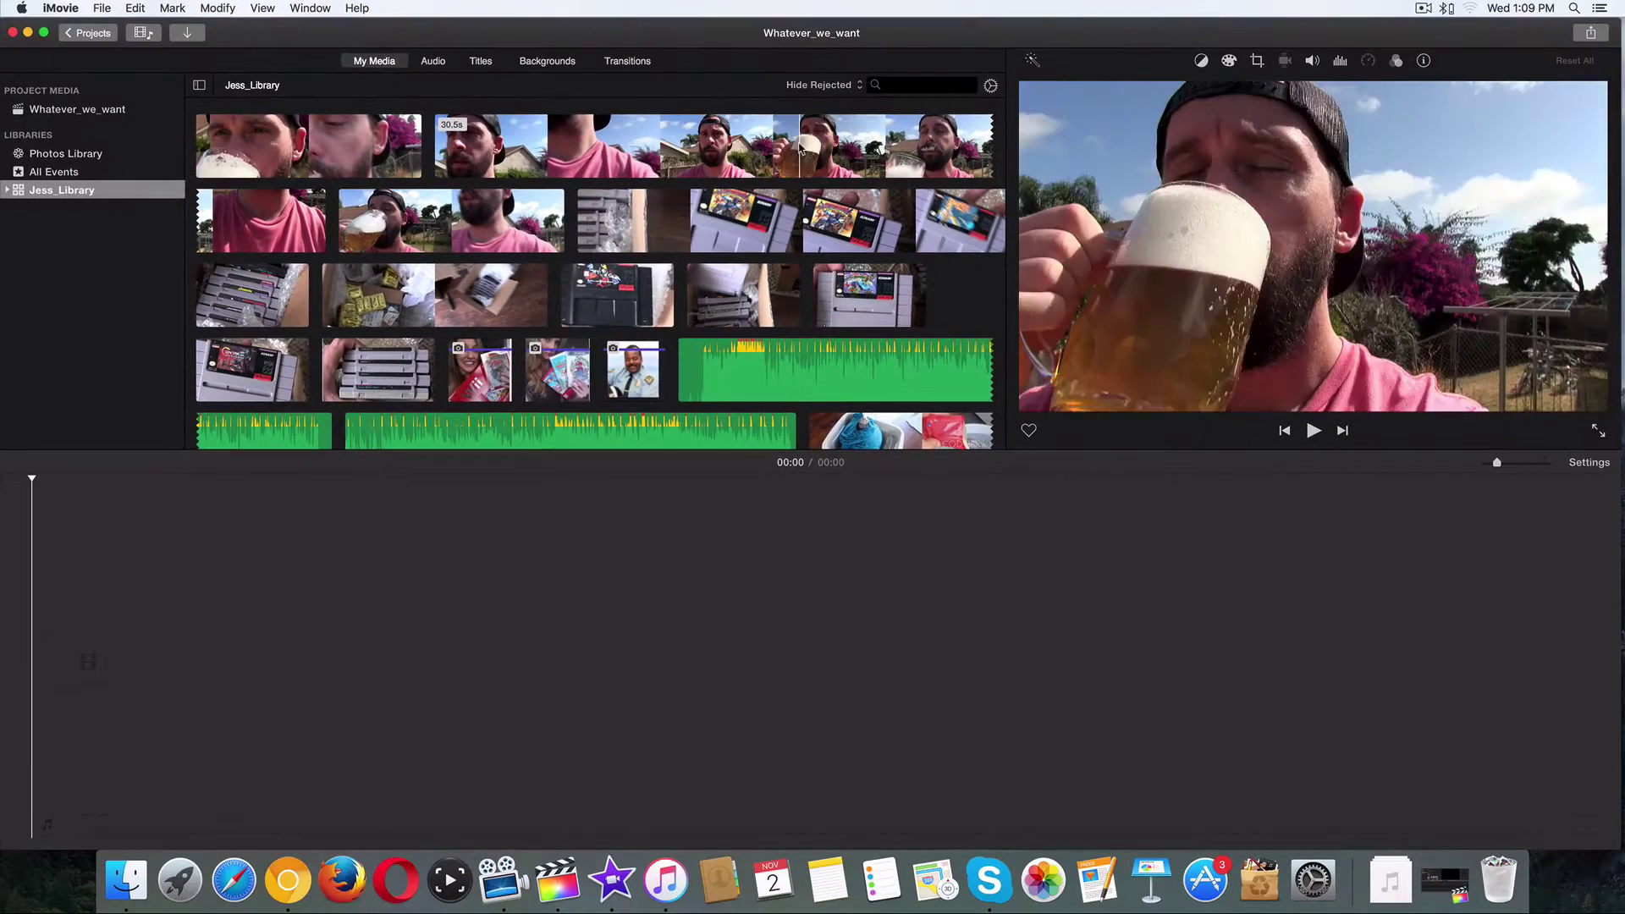
left_click(734, 138)
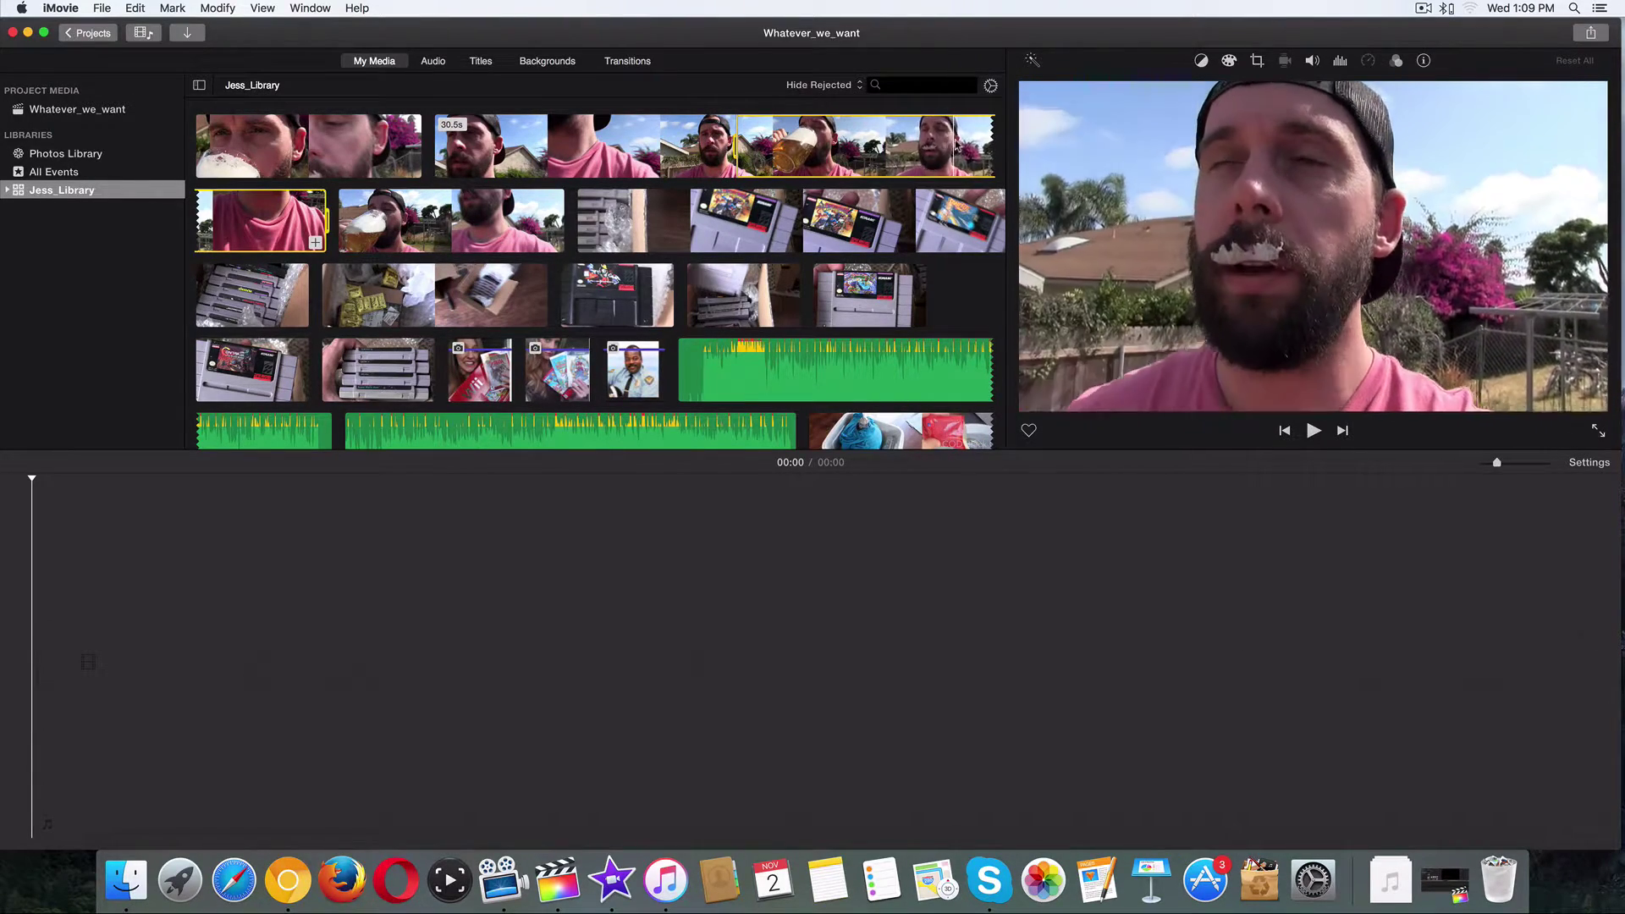
left_click_drag(956, 146, 957, 145)
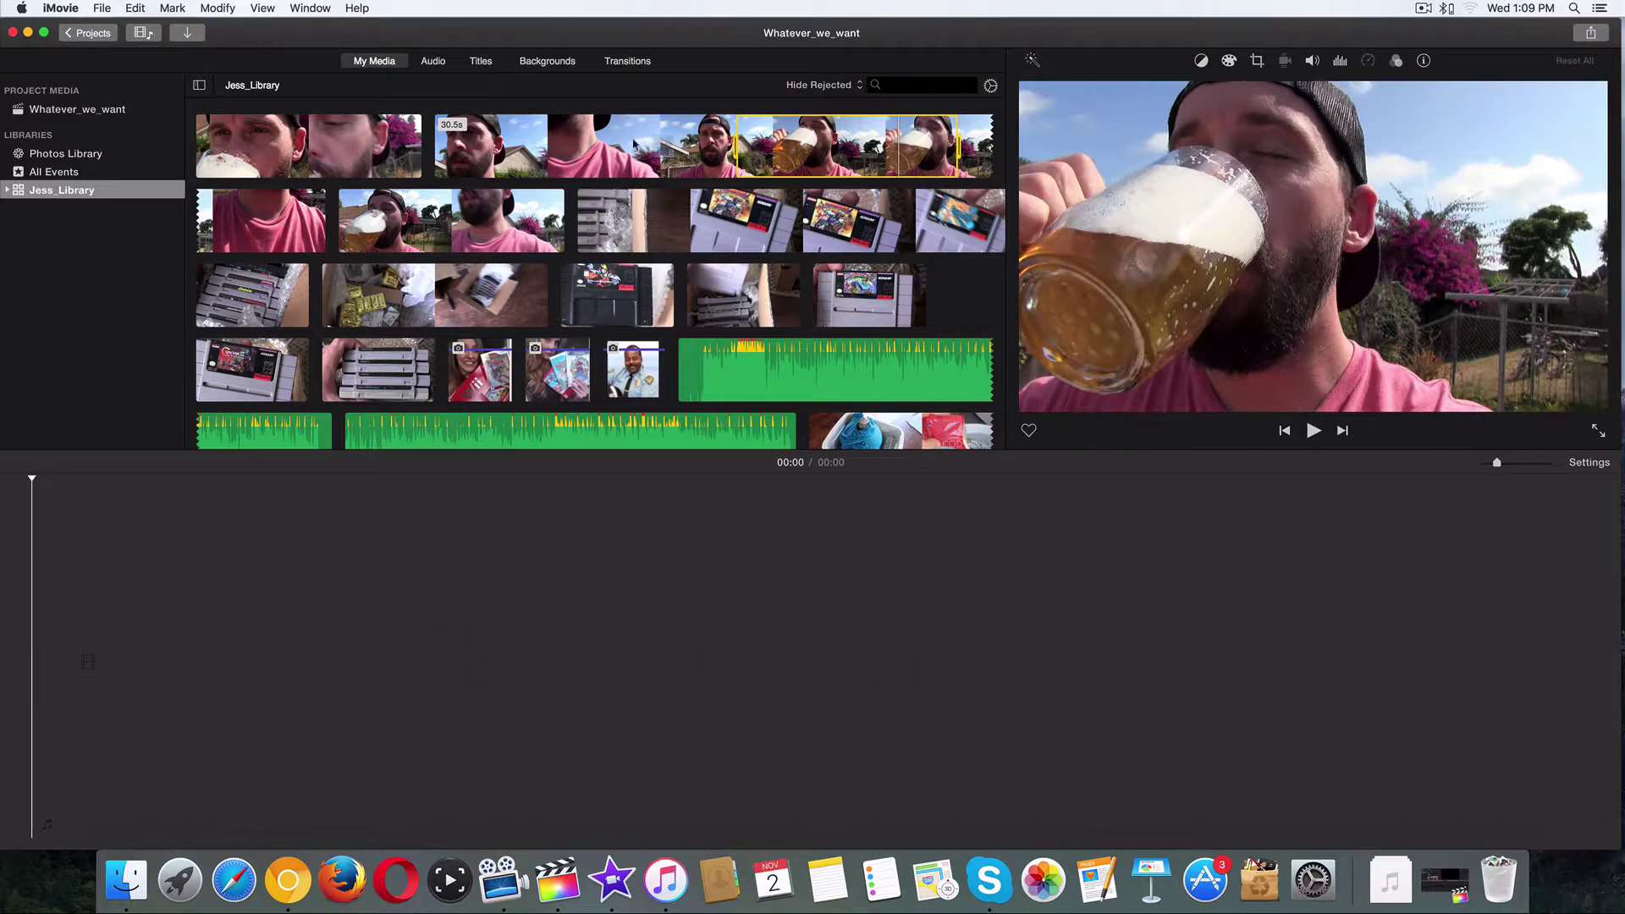
left_click_drag(634, 144, 99, 109)
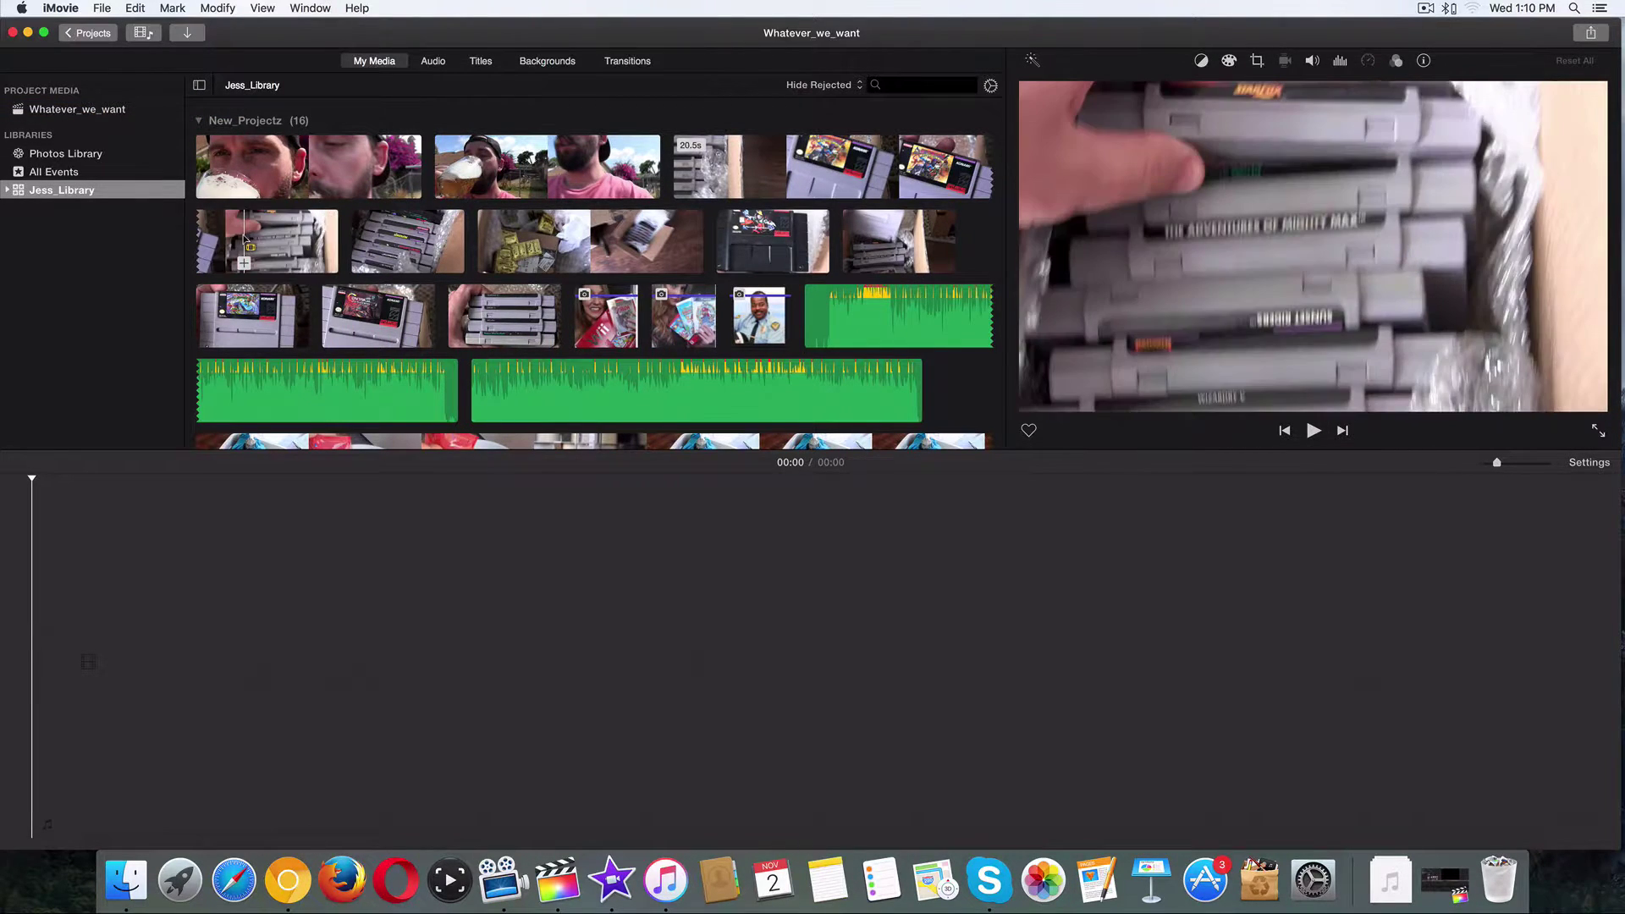
Add the Star Fox and Contra III cartridge clips and the Wii photo to Whatever_we_want
left_click(248, 241)
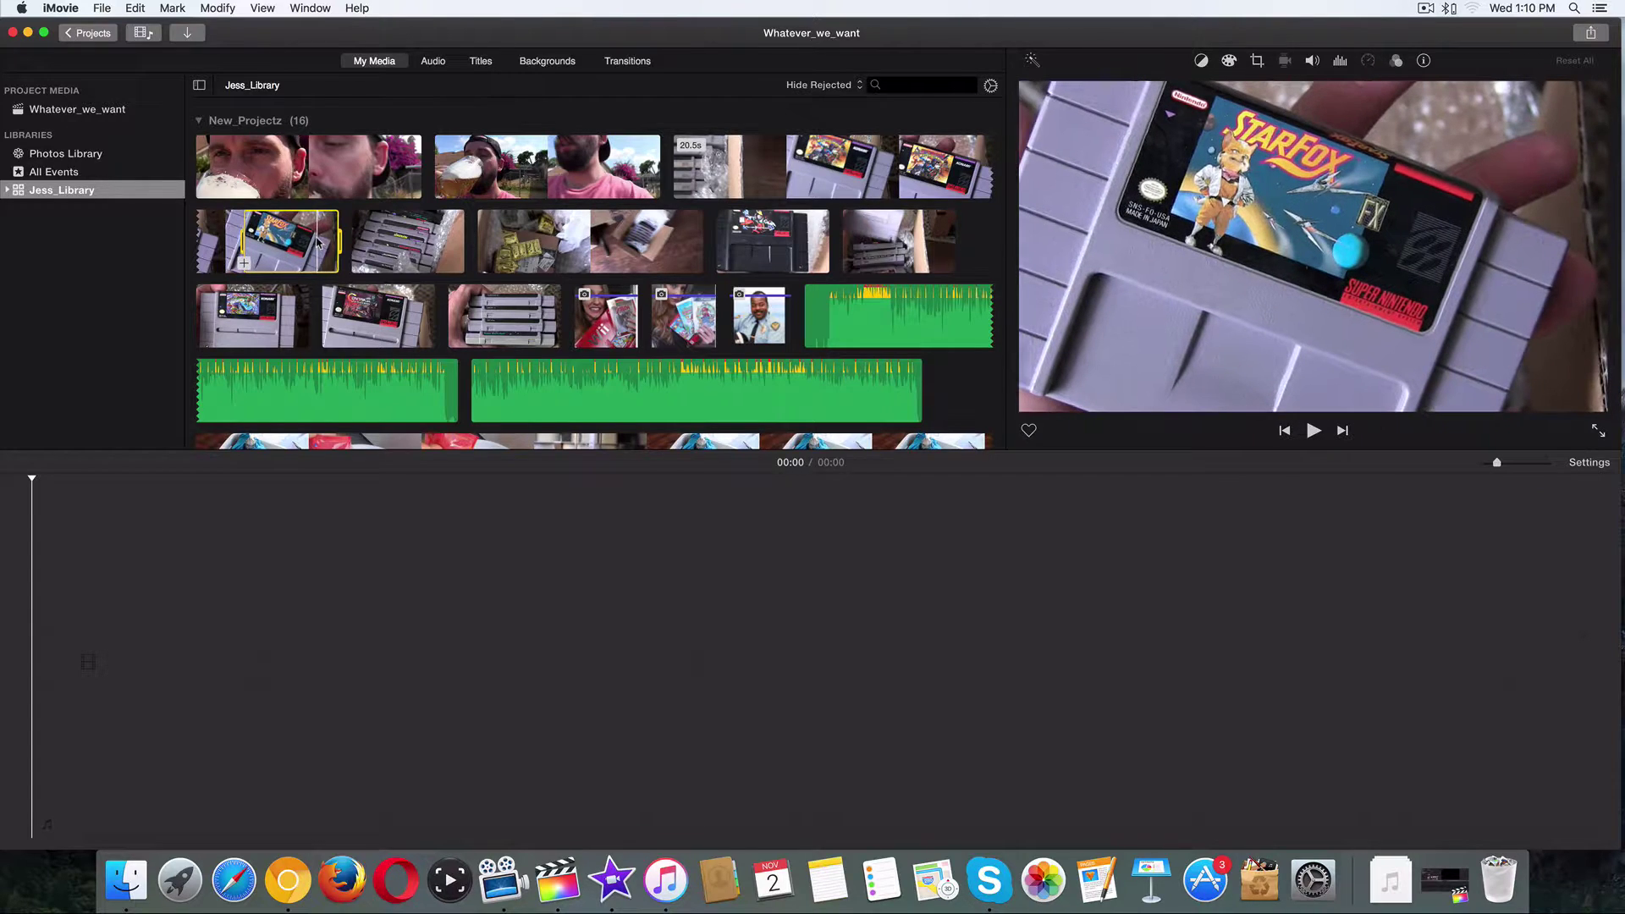
left_click_drag(234, 211, 101, 109)
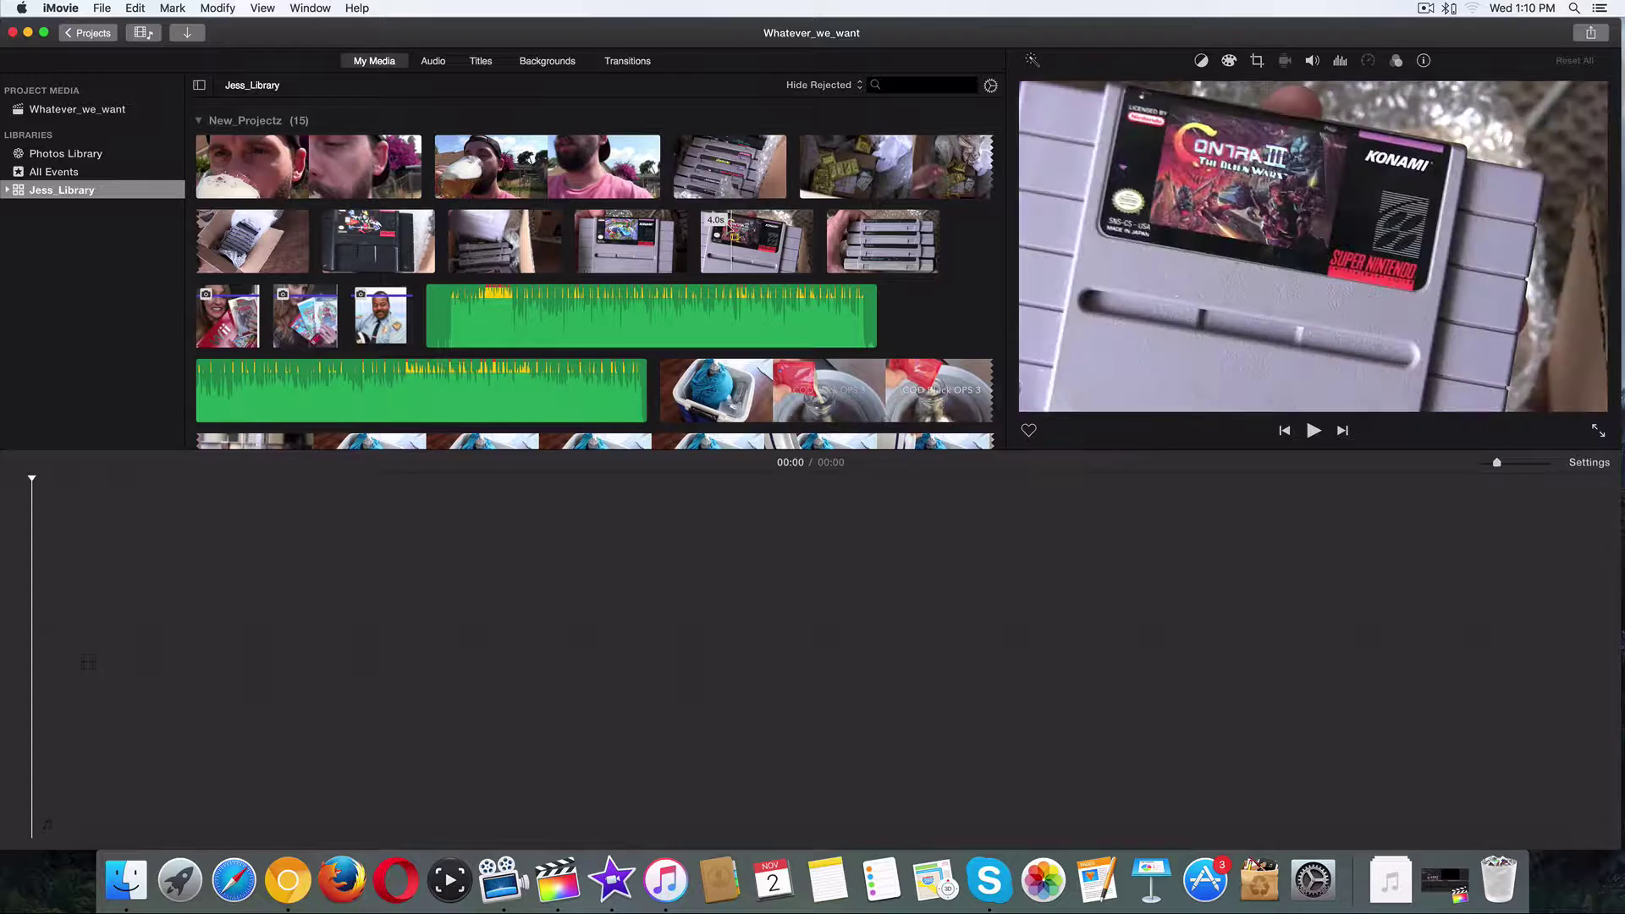
left_click(732, 227)
left_click_drag(783, 237, 101, 109)
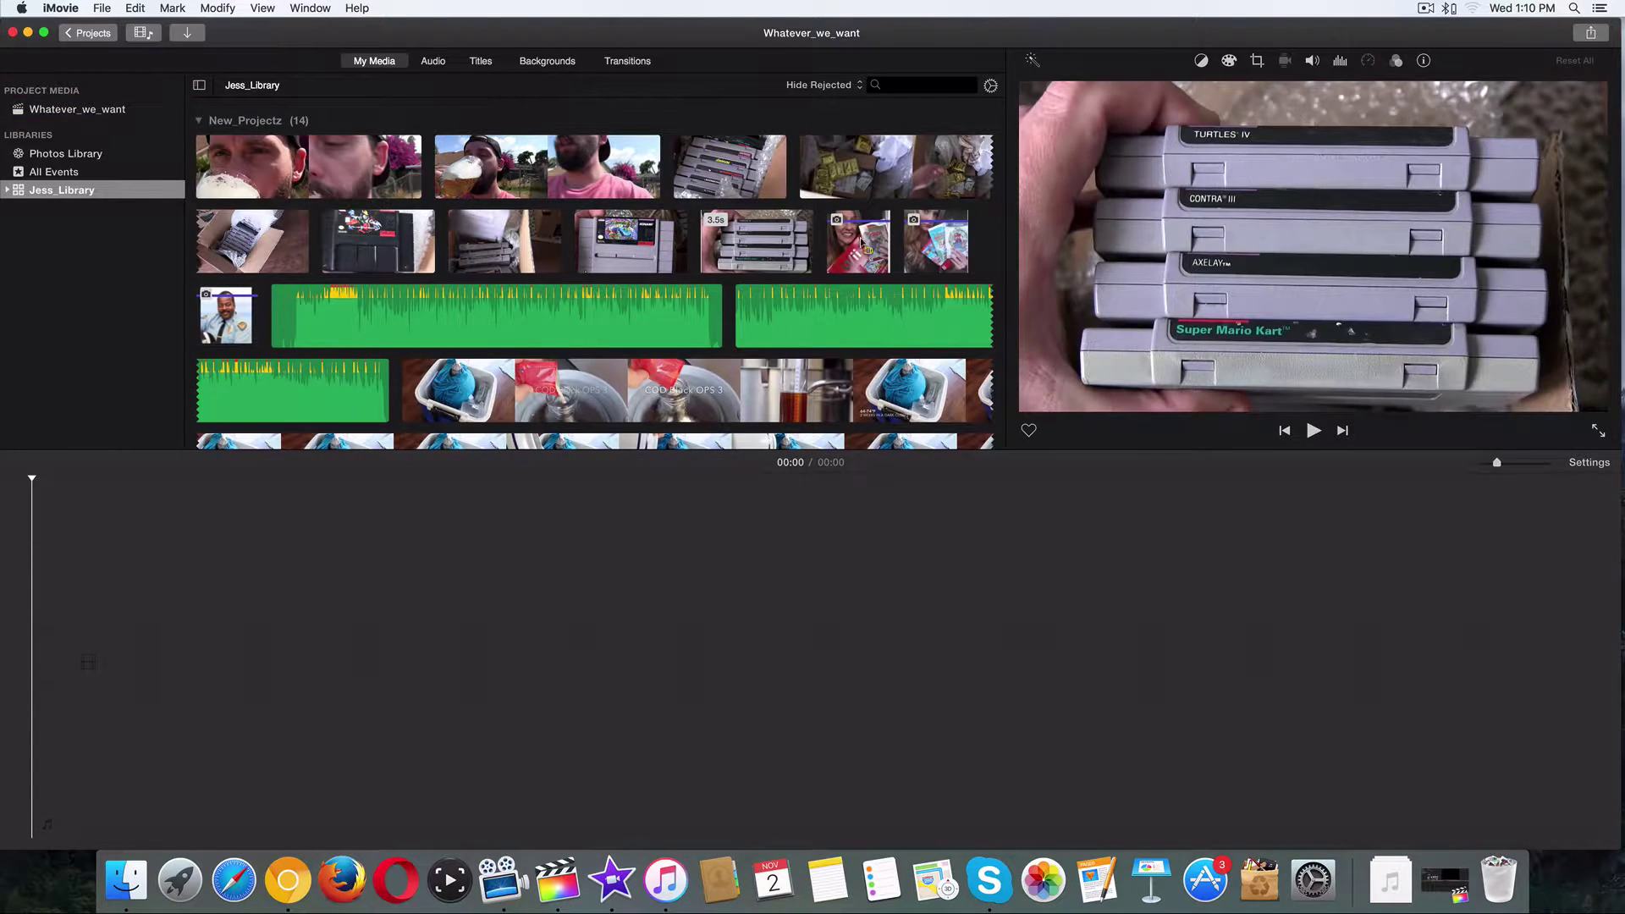
left_click(860, 241)
mouse_move(849, 240)
left_mouse_down()
mouse_move(58, 68)
mouse_move(54, 100)
left_mouse_up()
Add cooler clip ranges, including a 6.3-second section, to Whatever_we_want
scroll(593, 271, "down", 5)
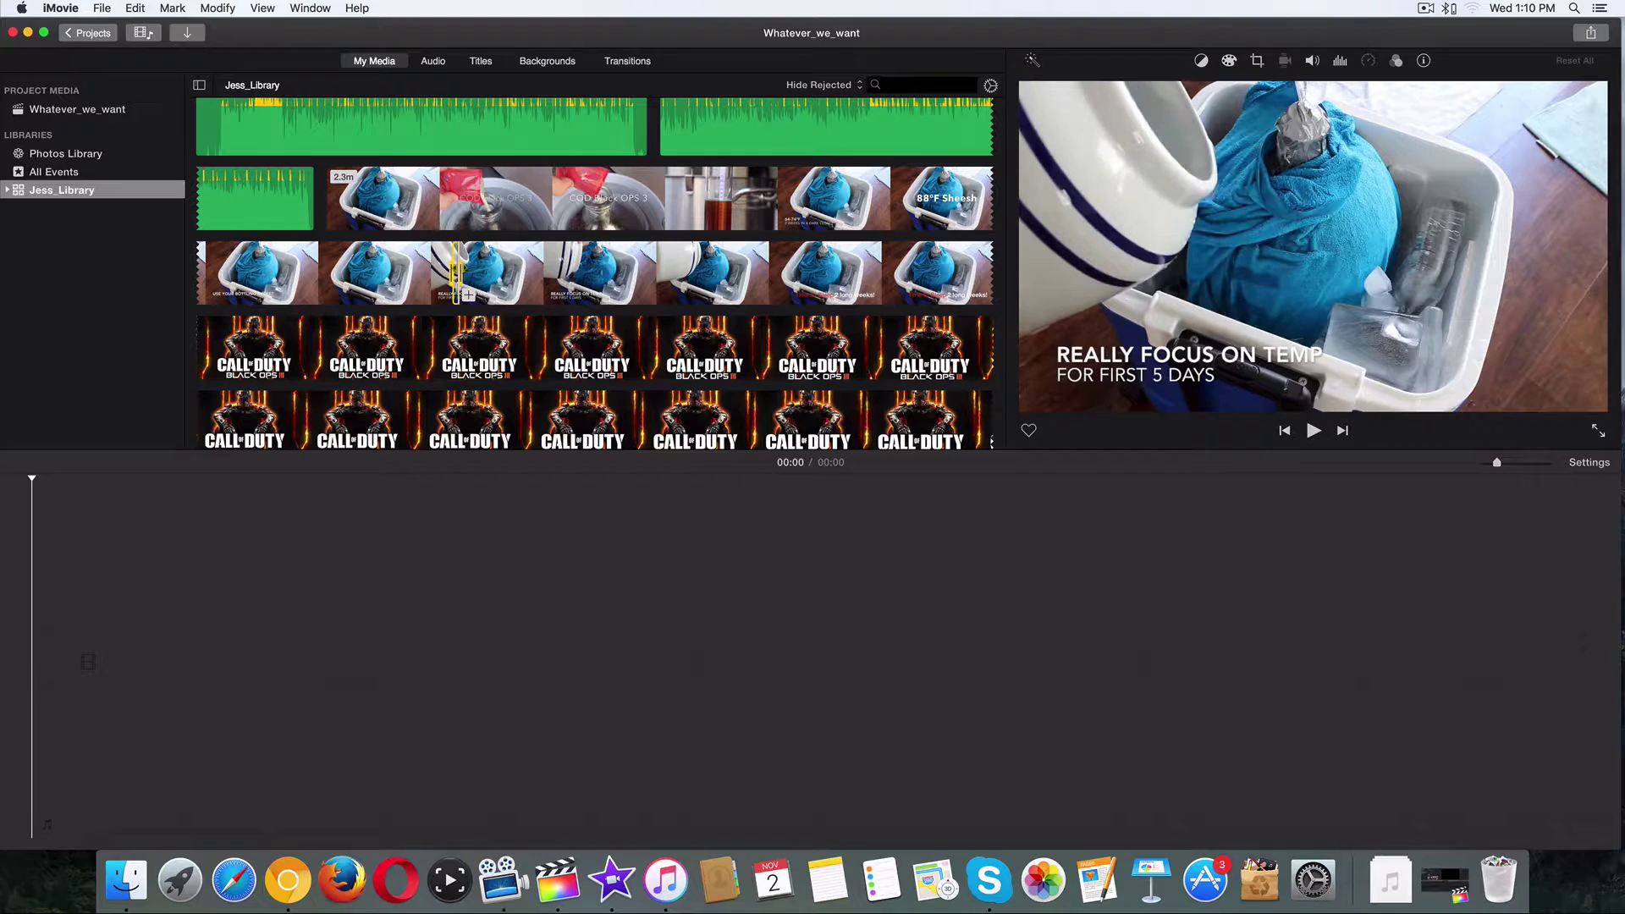
left_click(456, 271)
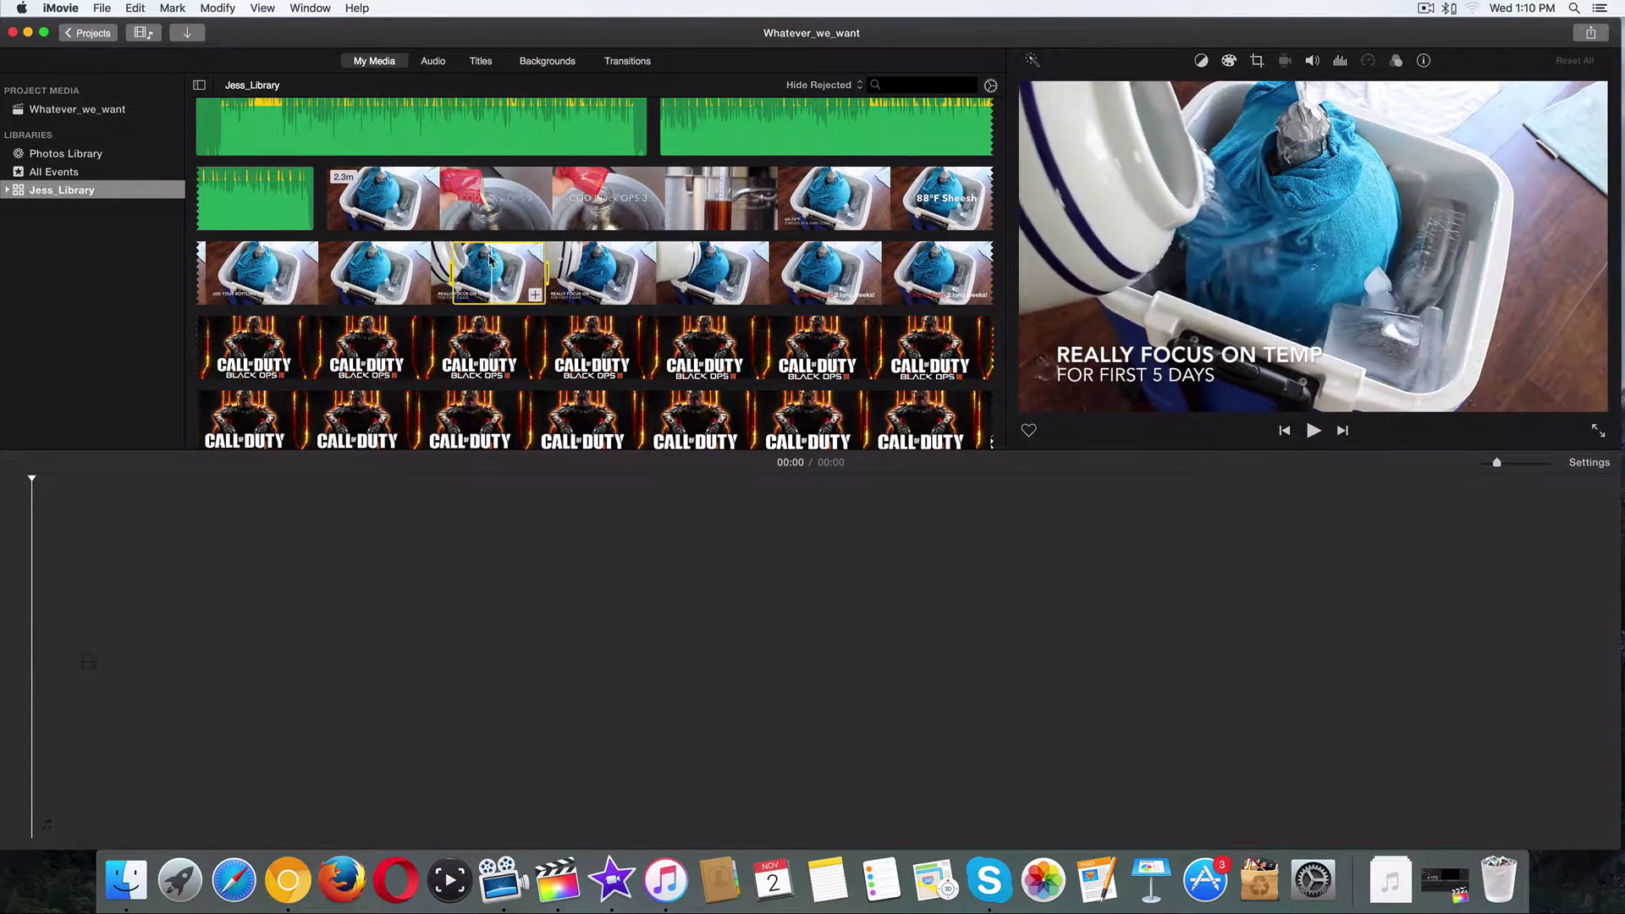
left_click_drag(76, 109, 499, 161)
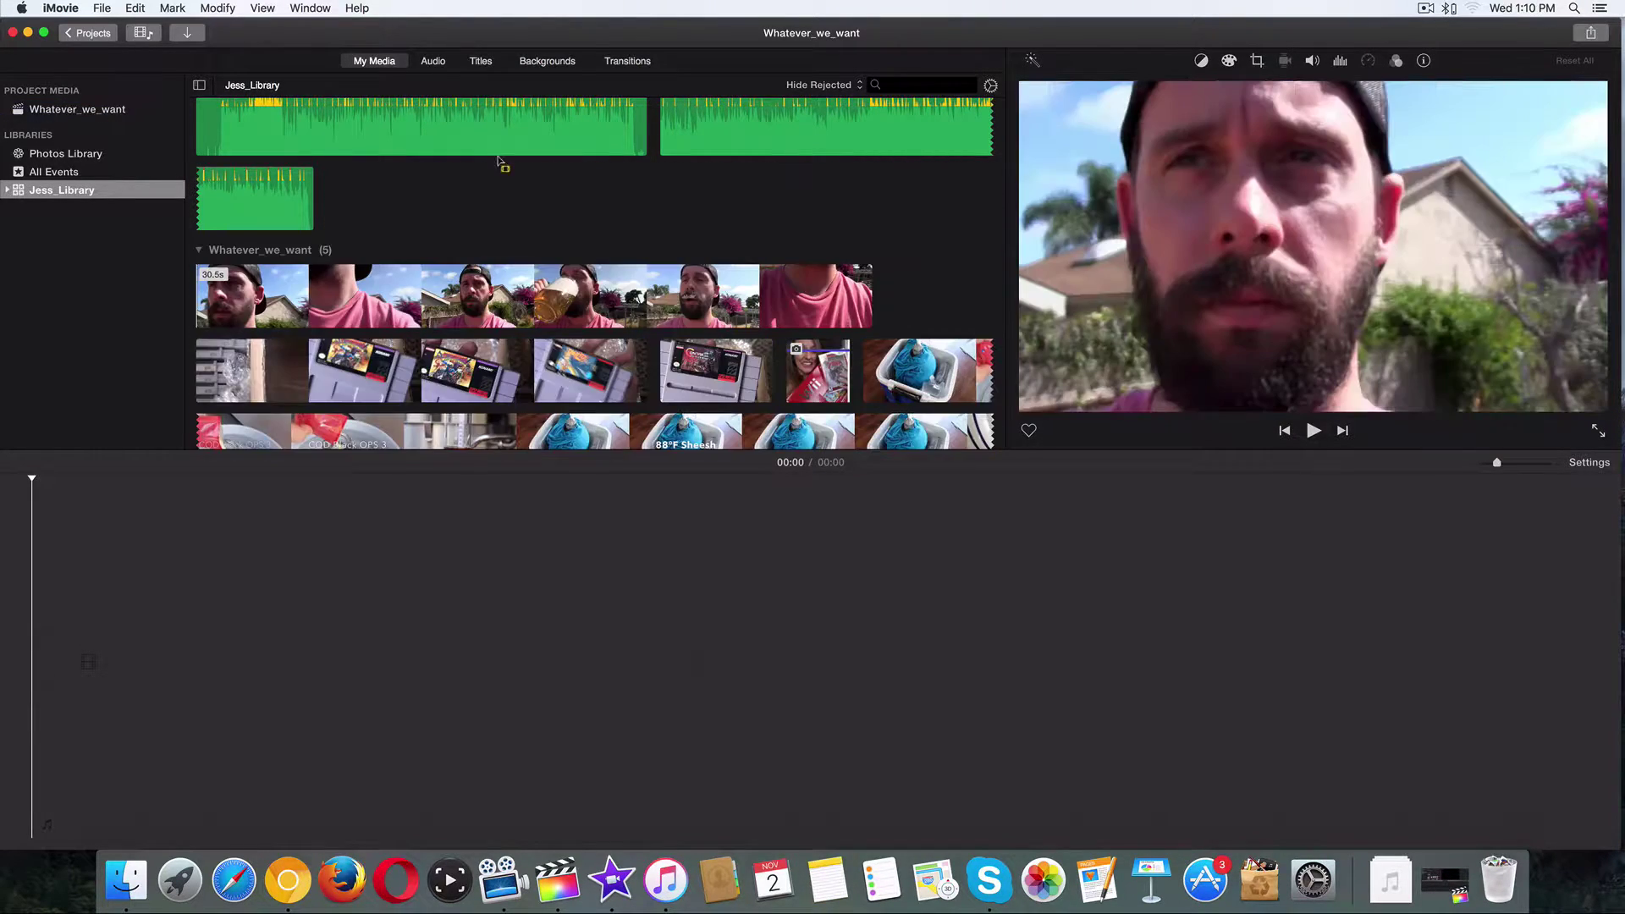
scroll(590, 282, "down", 5)
scroll(585, 273, "down", 2)
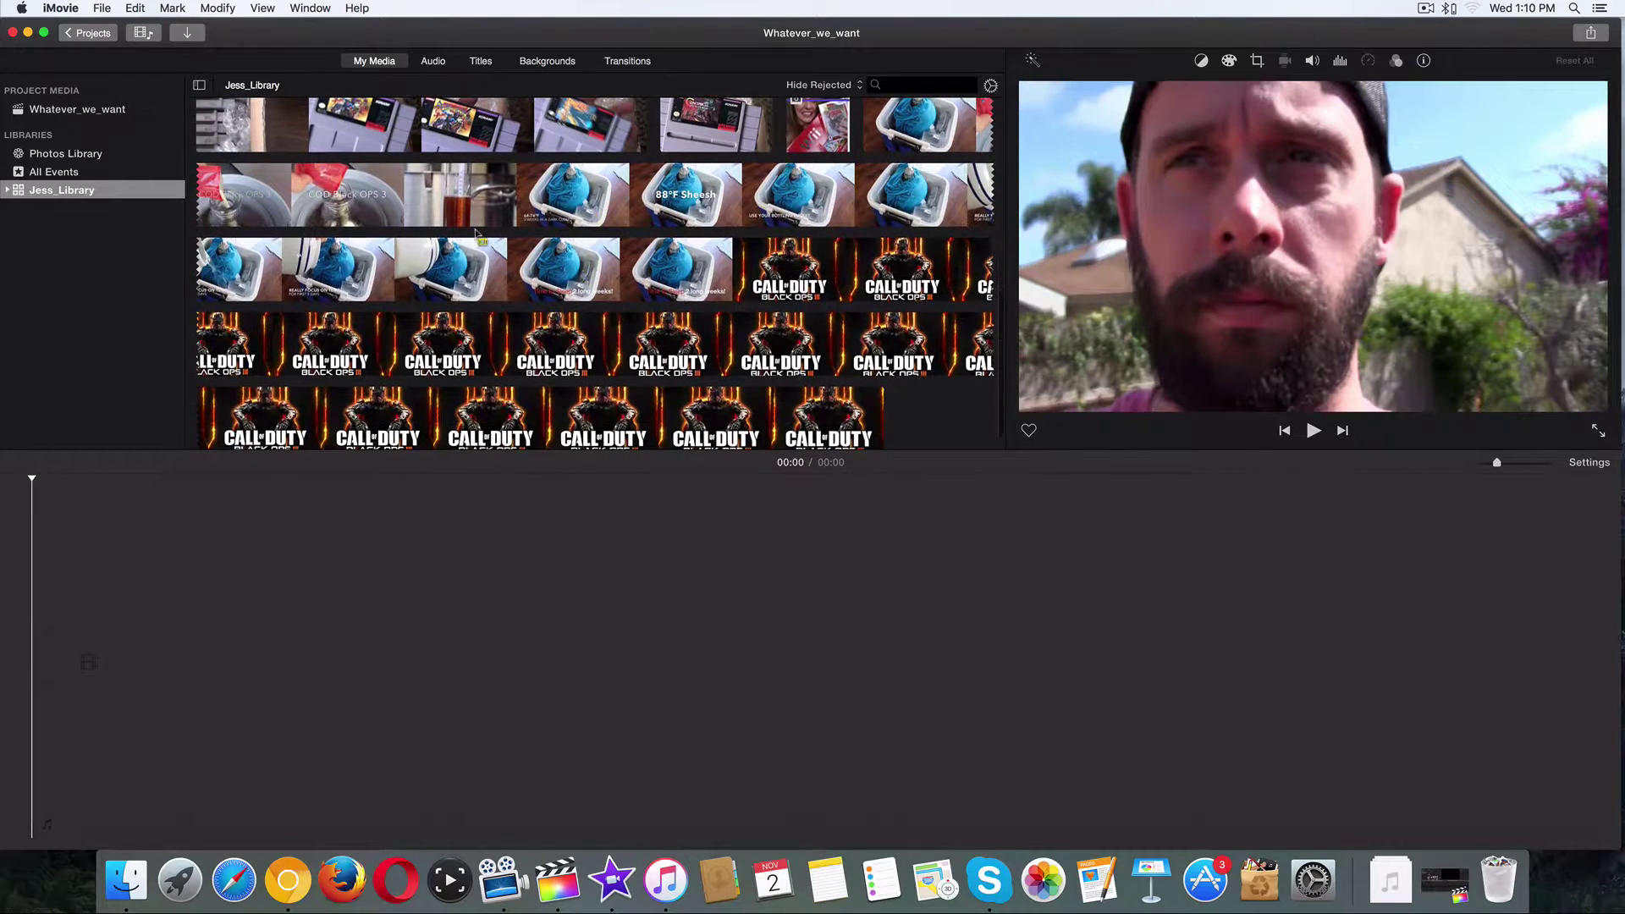
mouse_move(354, 193)
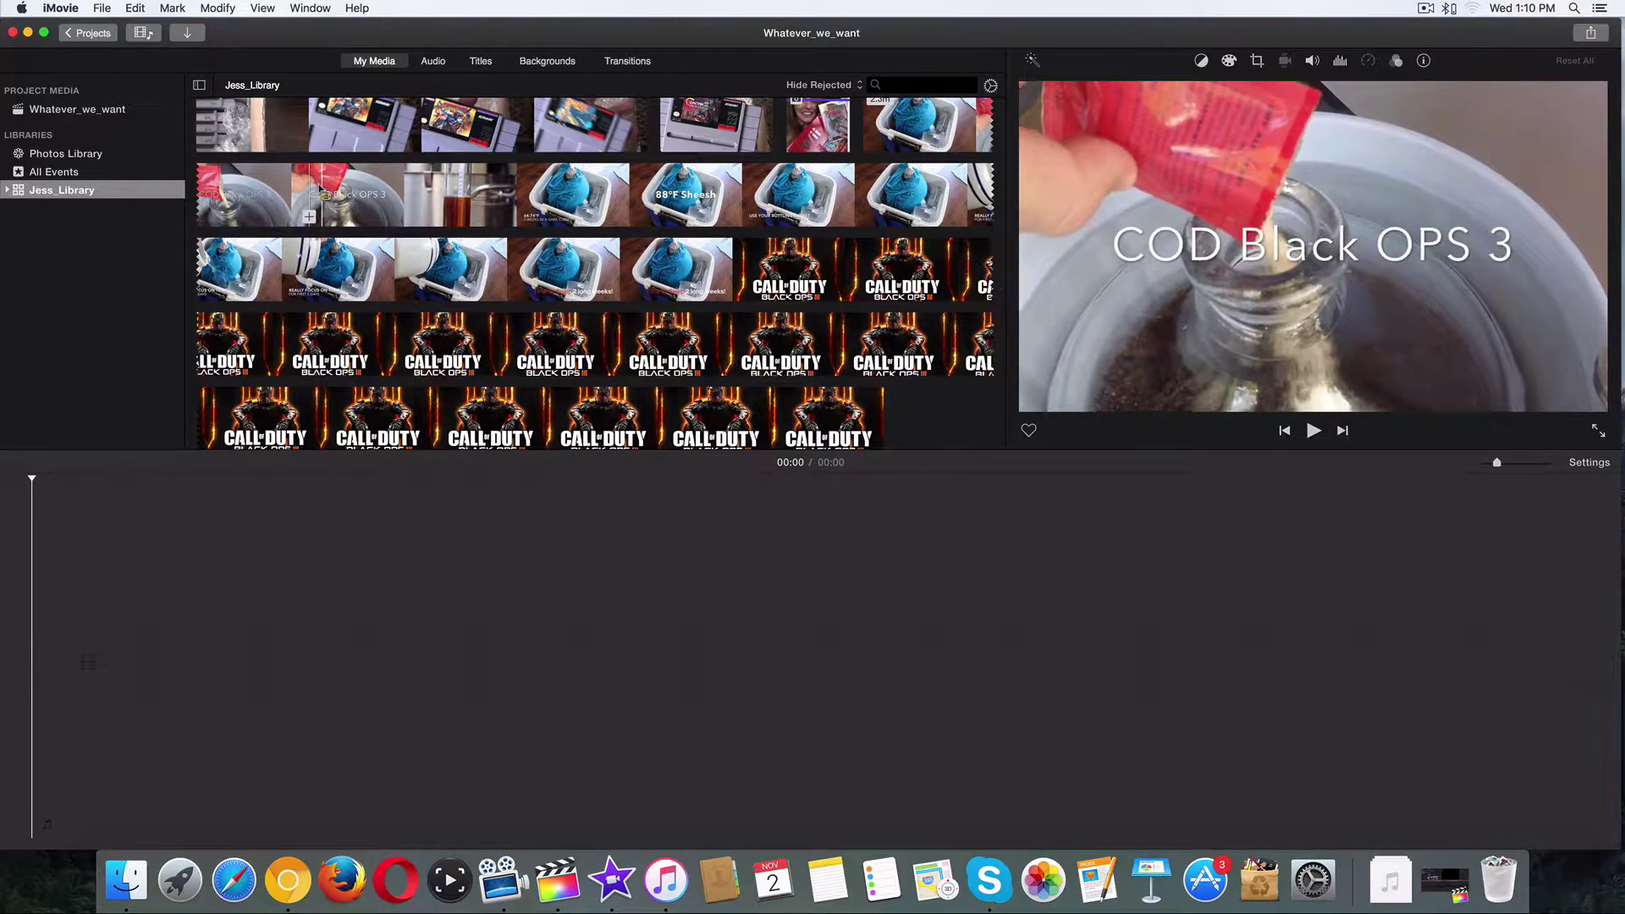
mouse_move(354, 184)
left_mouse_down()
mouse_move(496, 193)
mouse_move(89, 108)
left_mouse_up()
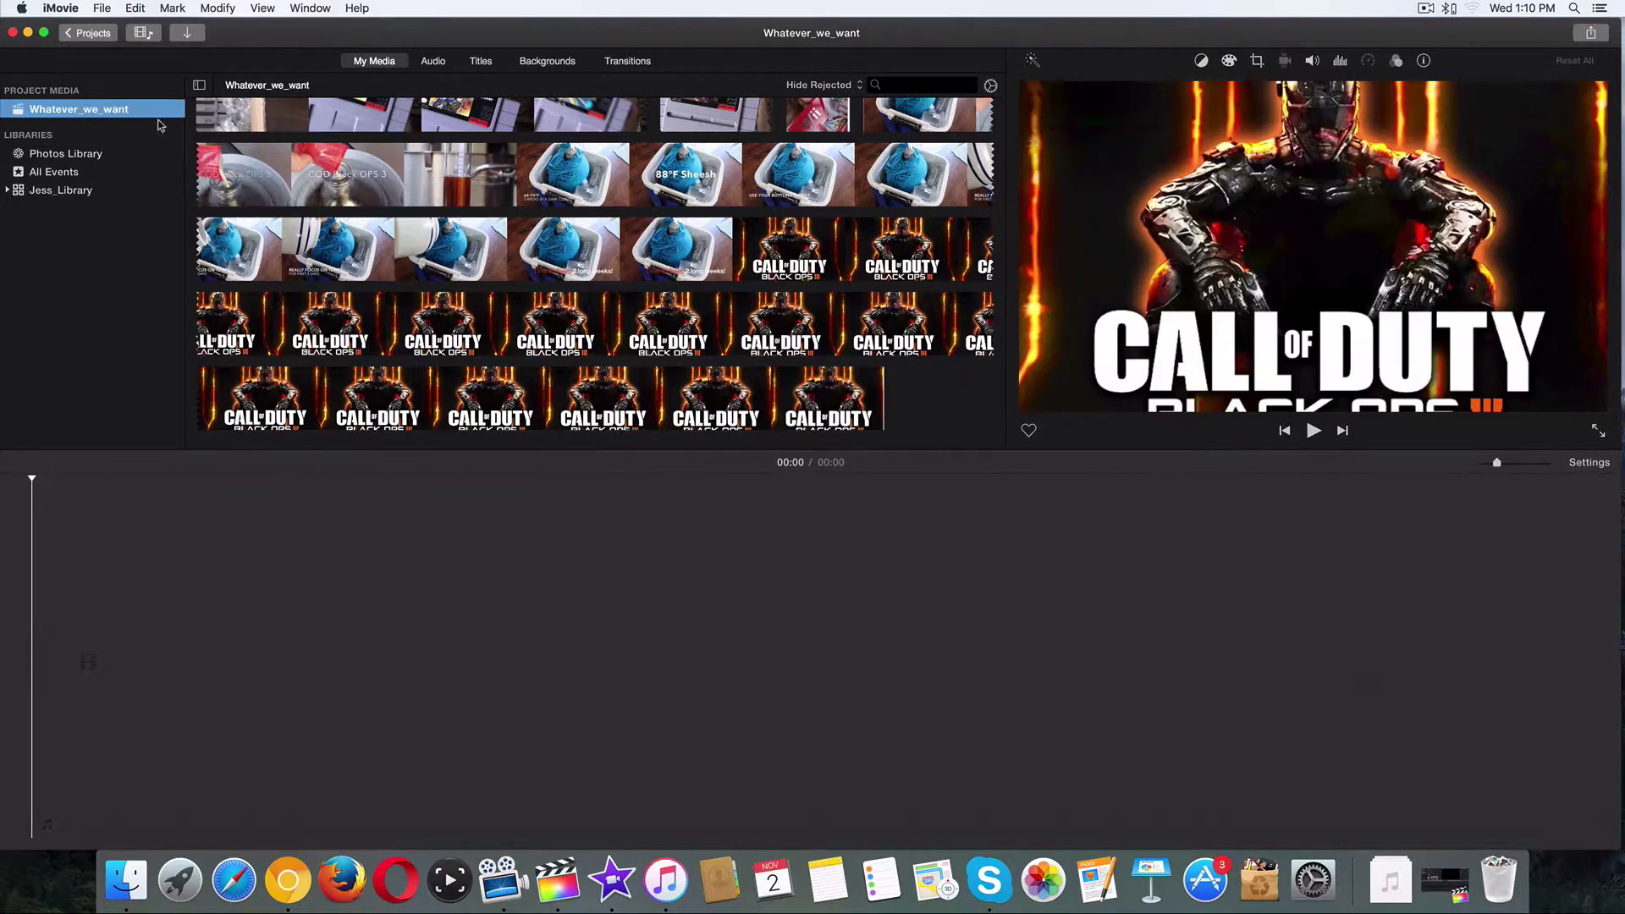
Place the pink-shirt beer clip on the empty Whatever_we_want timeline
scroll(478, 237, "up", 3)
scroll(819, 271, "down", 4)
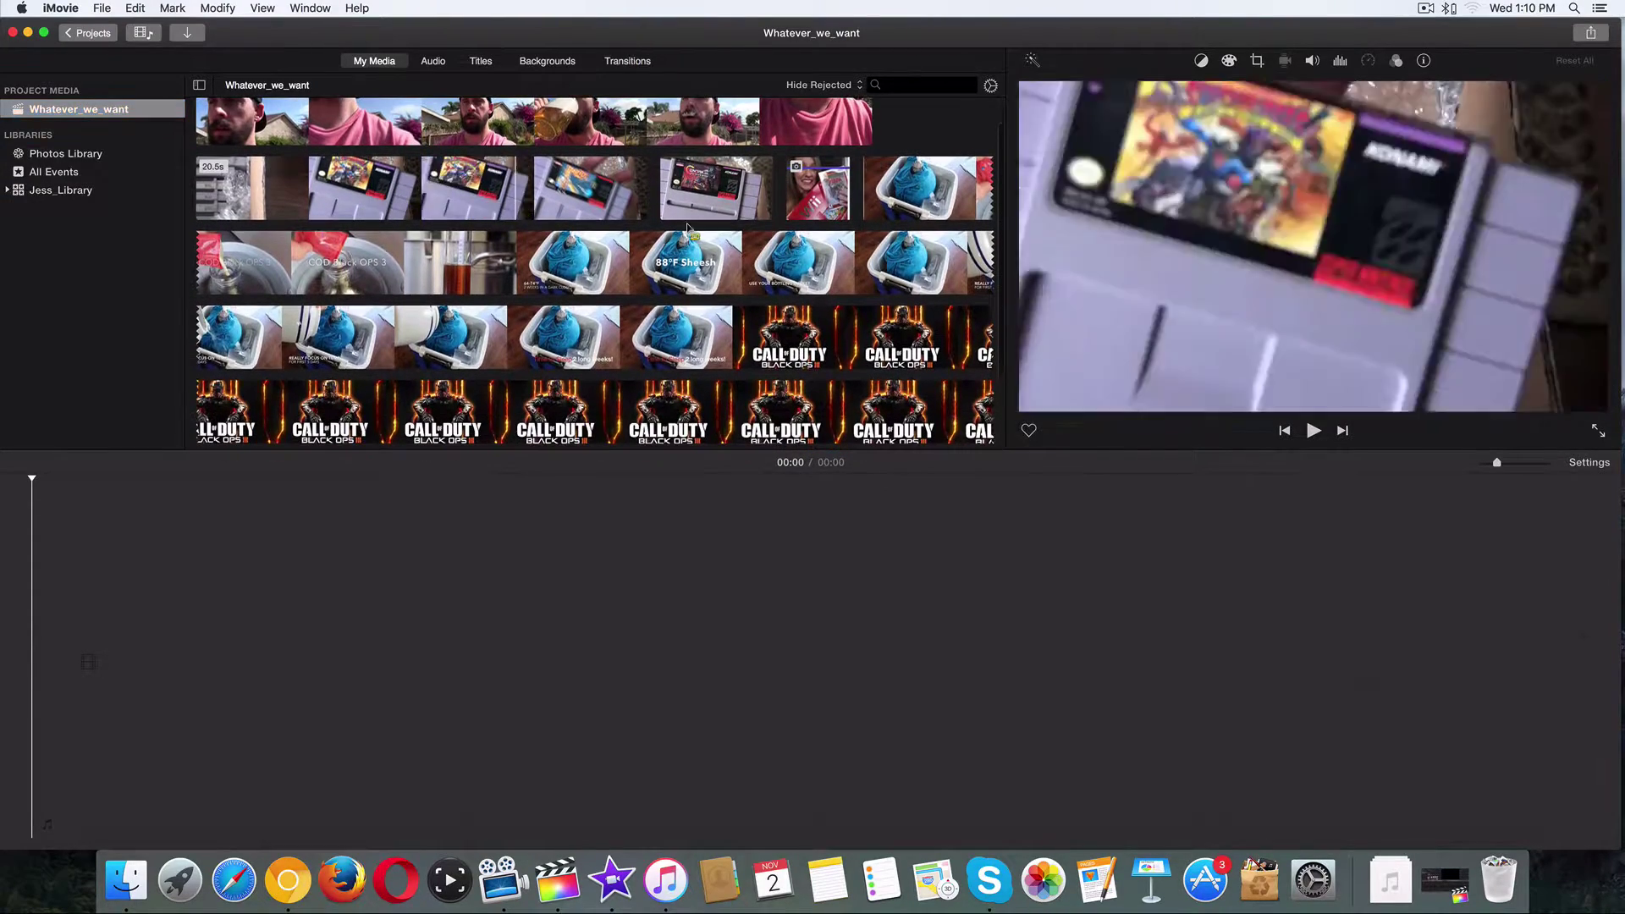
scroll(819, 271, "down", 3)
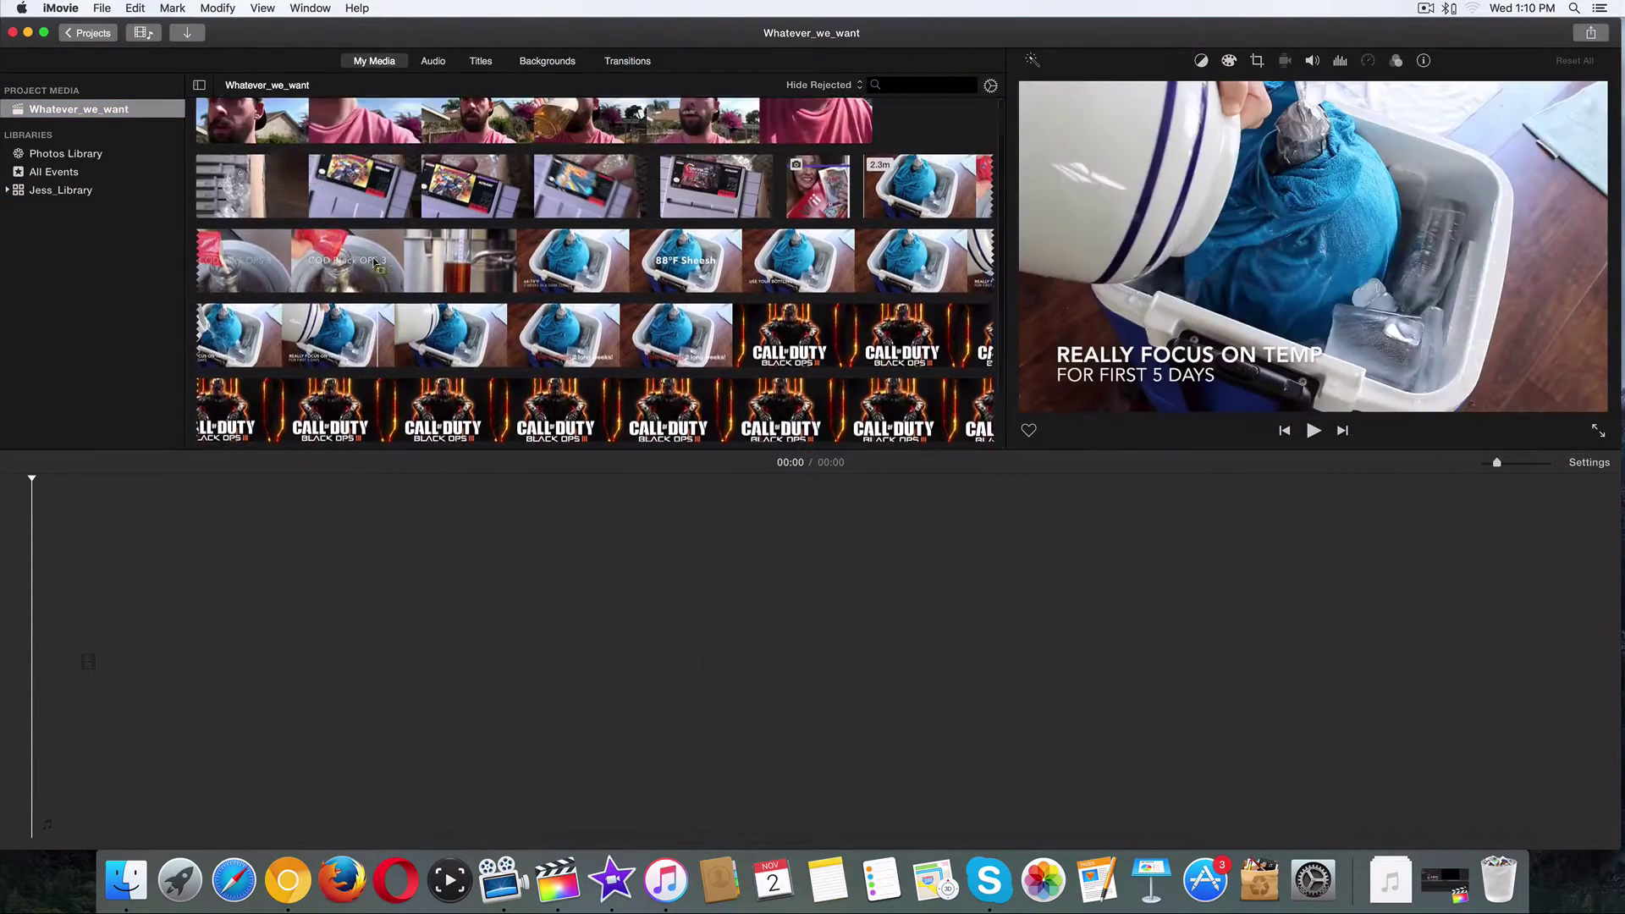
scroll(348, 245, "up", 5)
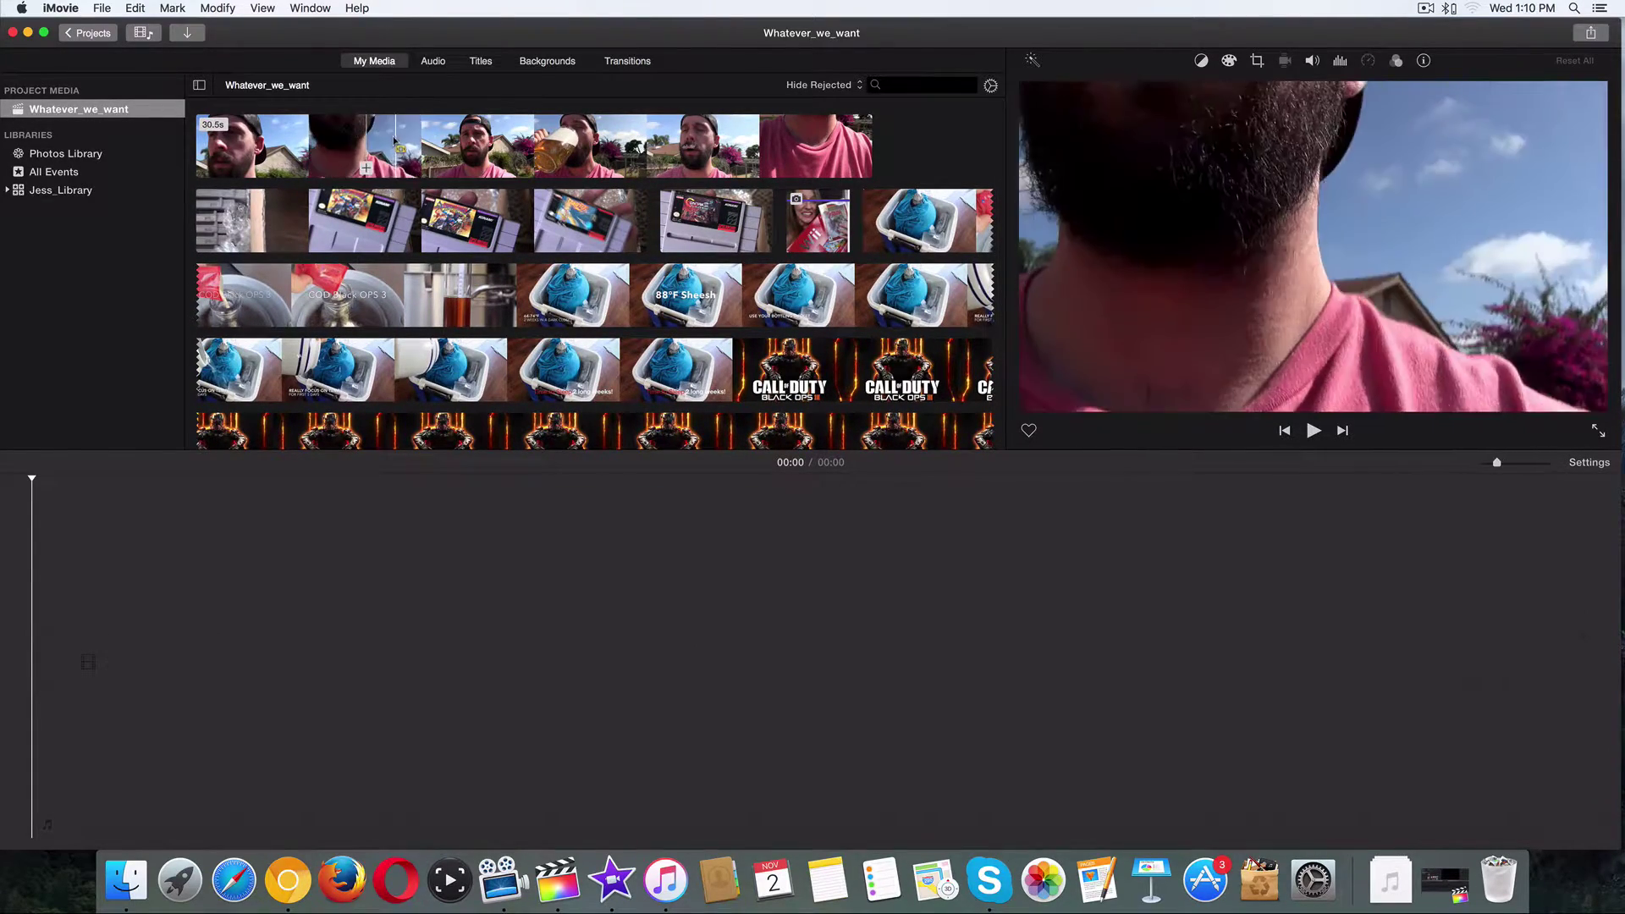
left_click(423, 144)
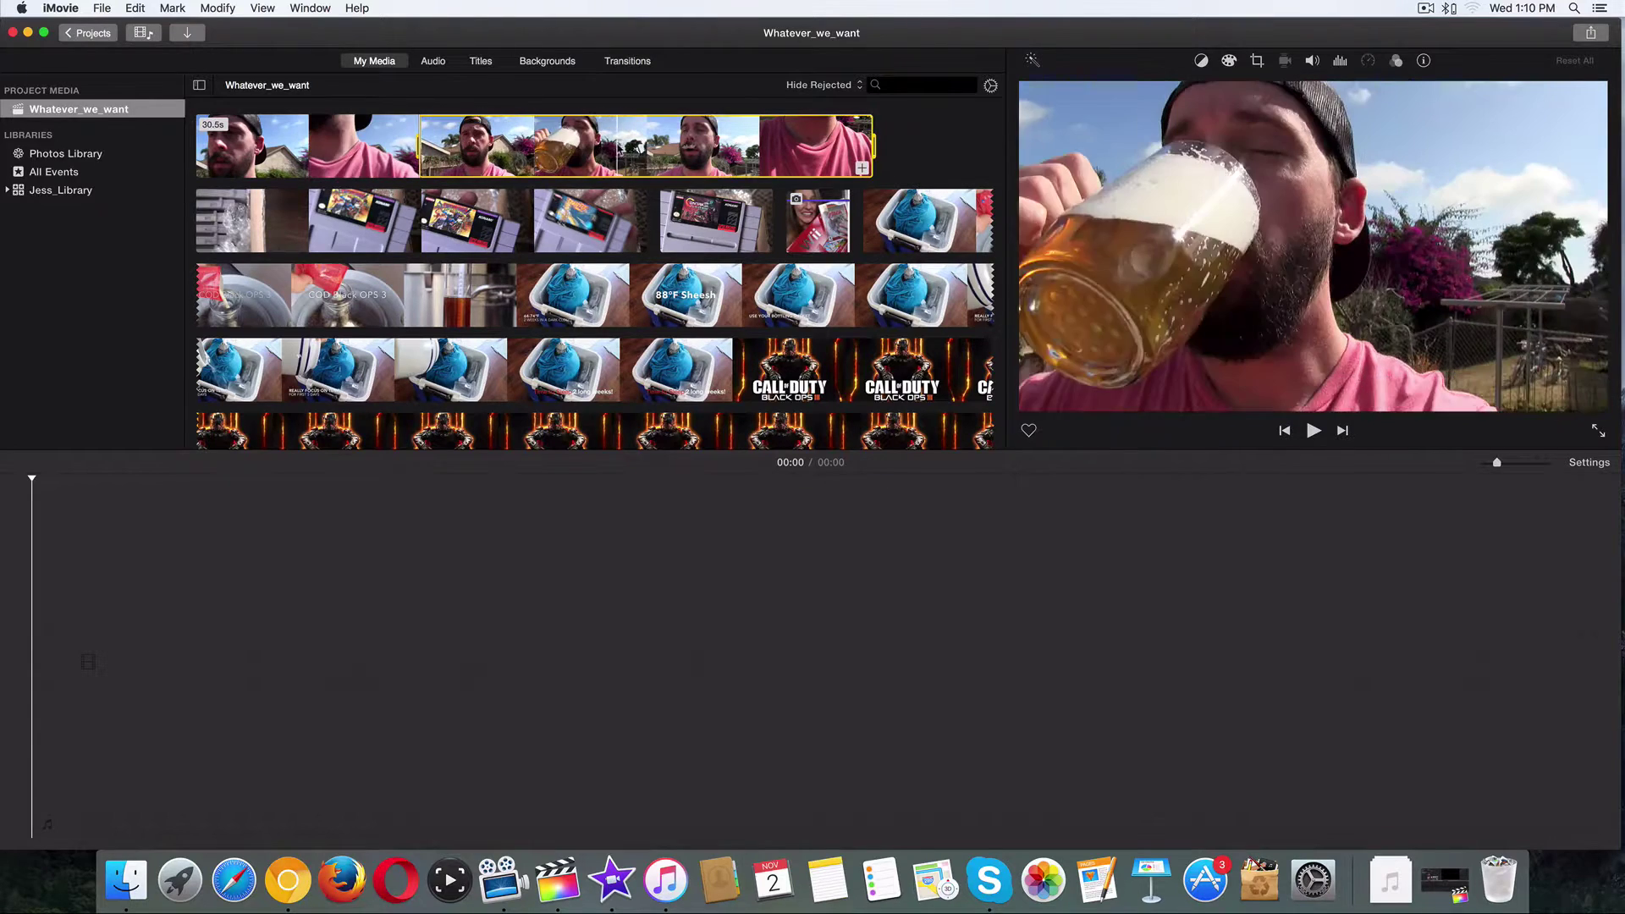
left_click_drag(550, 144, 303, 542)
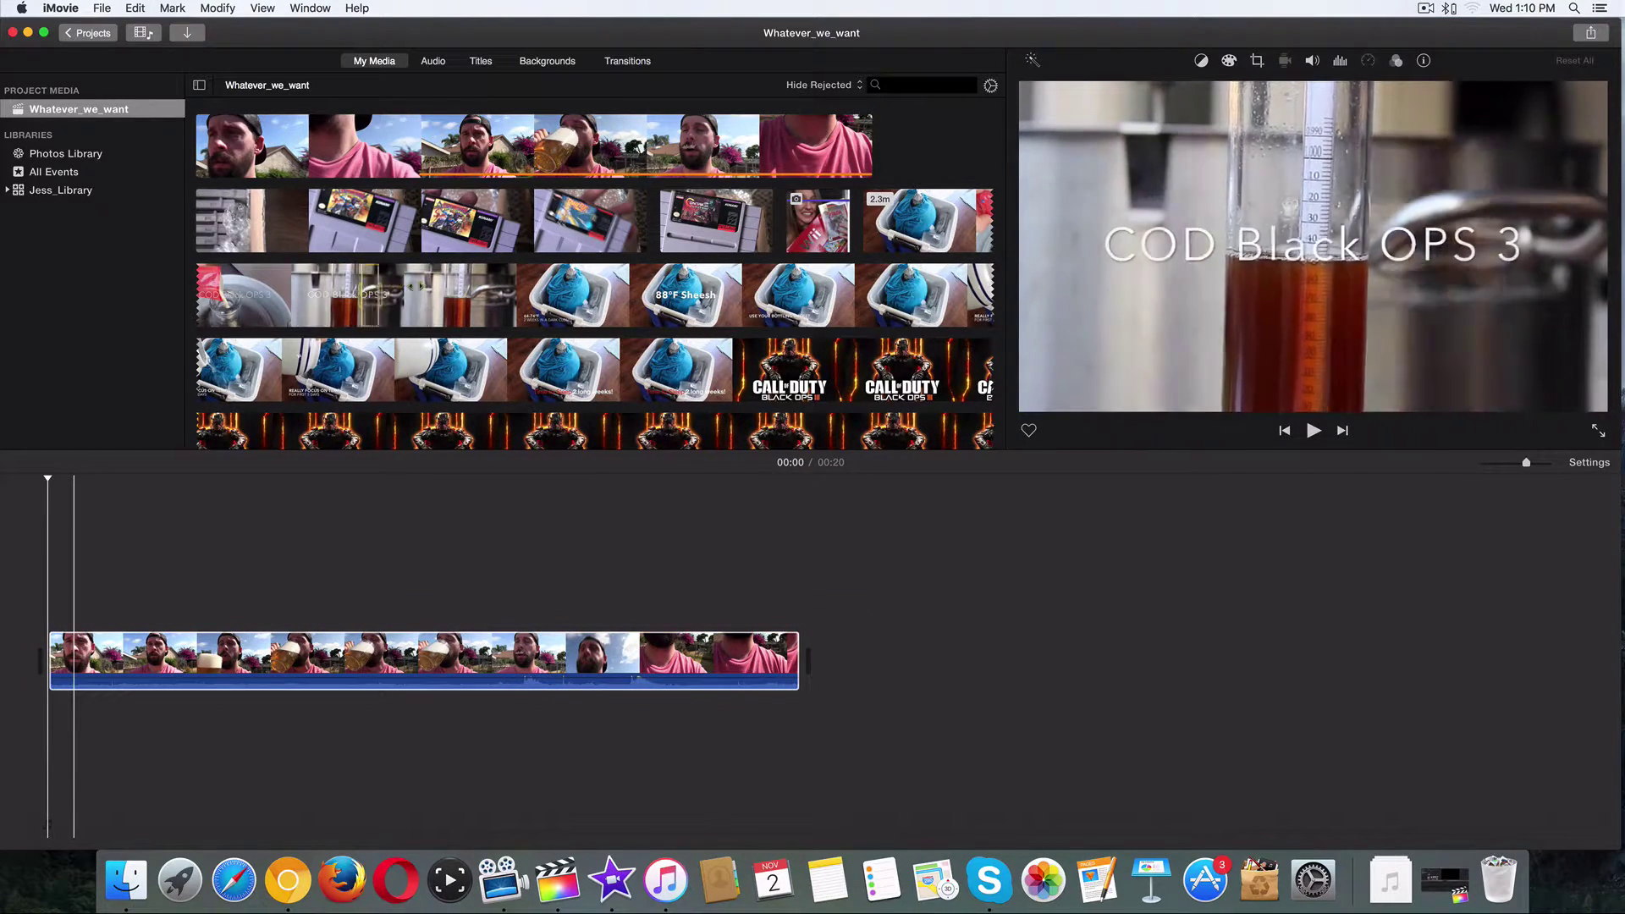
Append a homebrew clip section, then an SNES cartridge section, to the timeline
mouse_move(362, 295)
left_mouse_down()
mouse_move(515, 294)
mouse_move(846, 643)
left_mouse_up()
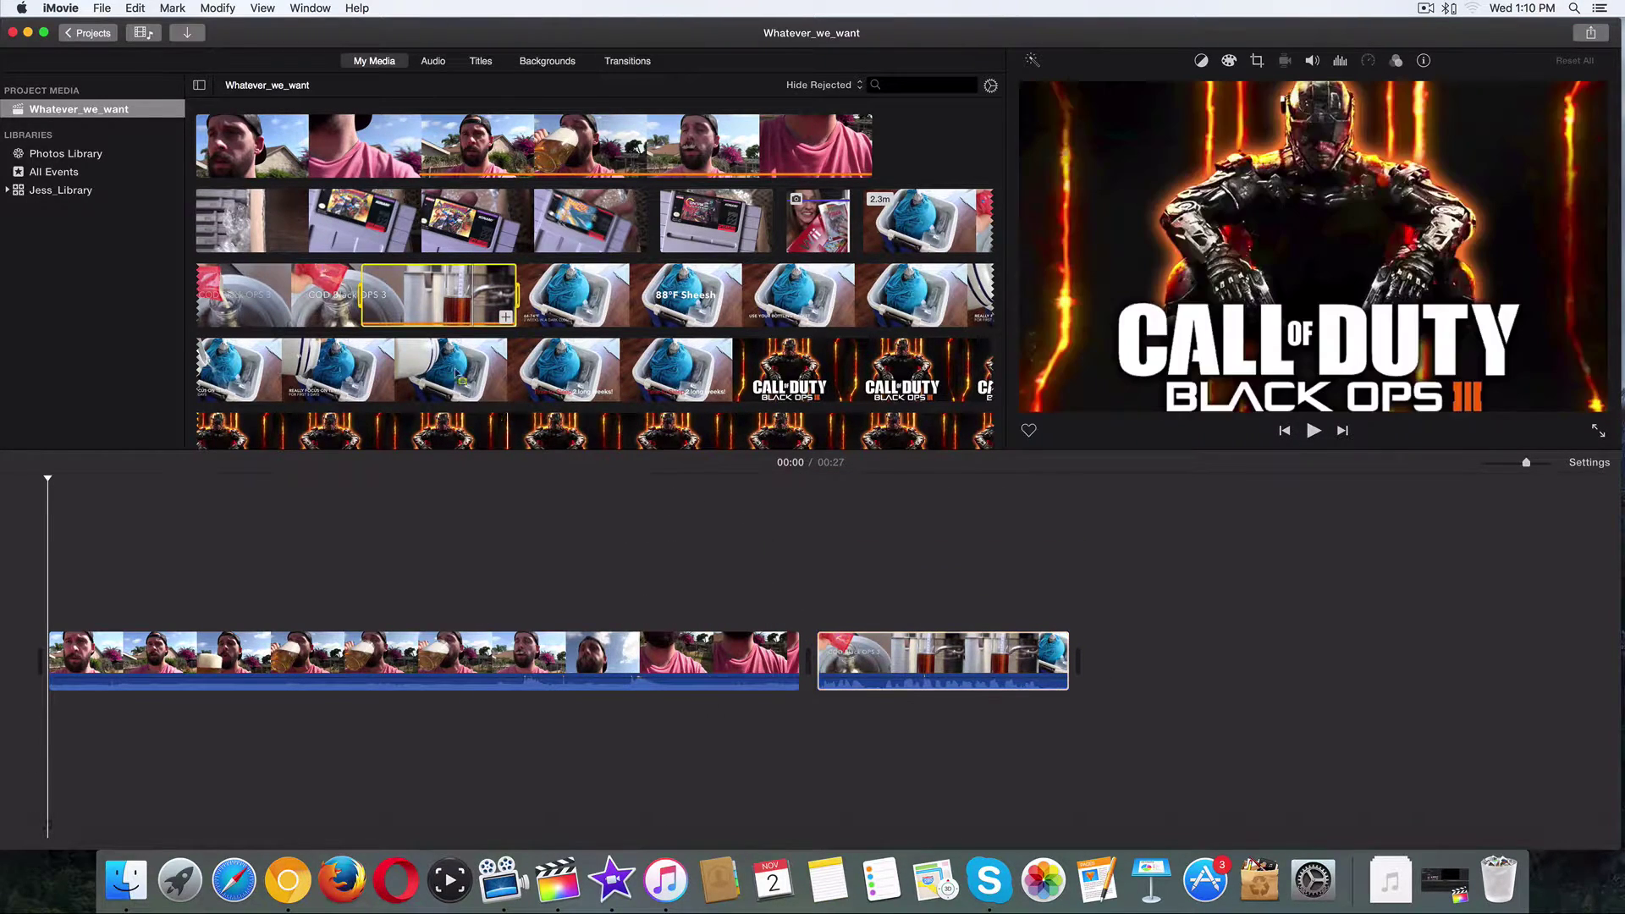
left_click(388, 274)
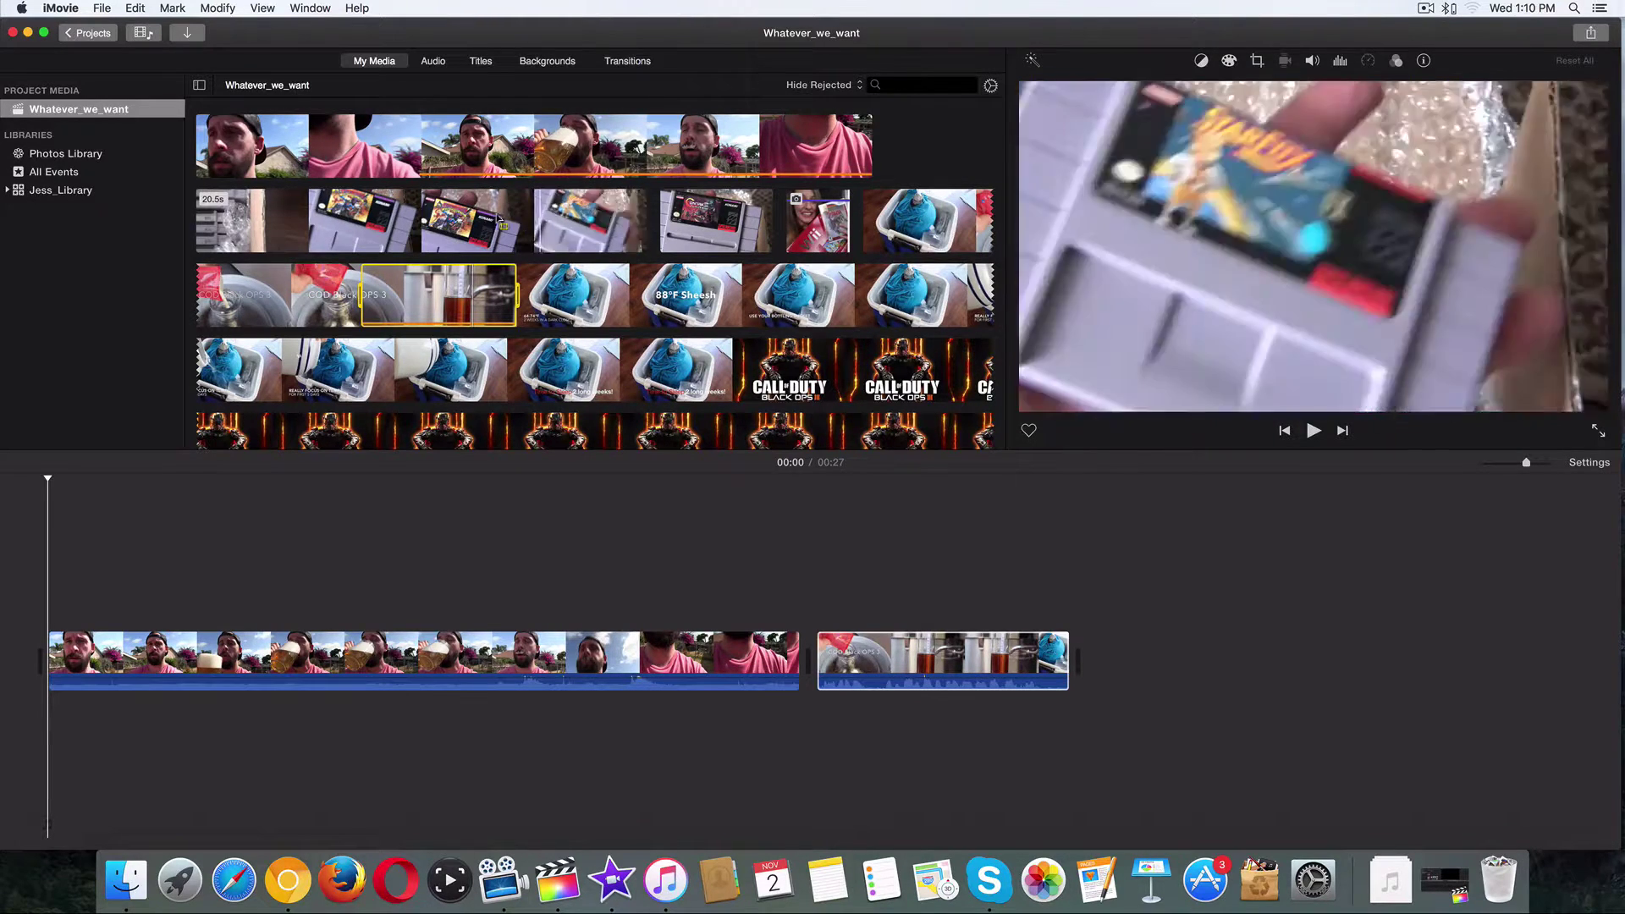
left_click(351, 213)
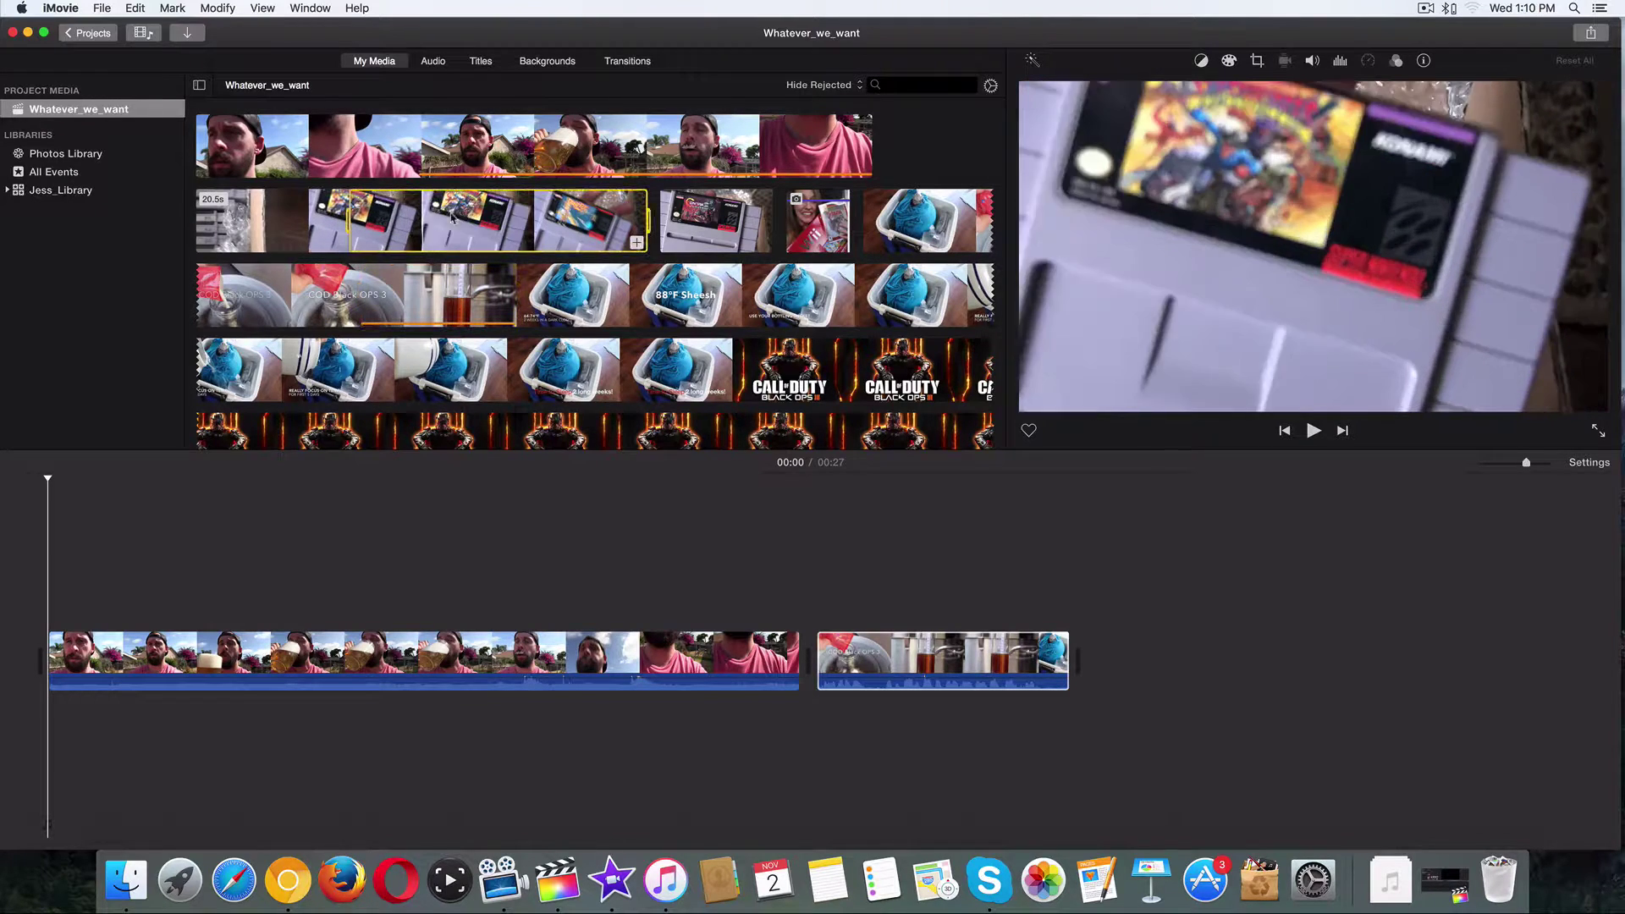
mouse_move(350, 213)
left_mouse_down()
mouse_move(646, 220)
mouse_move(1124, 645)
left_mouse_up()
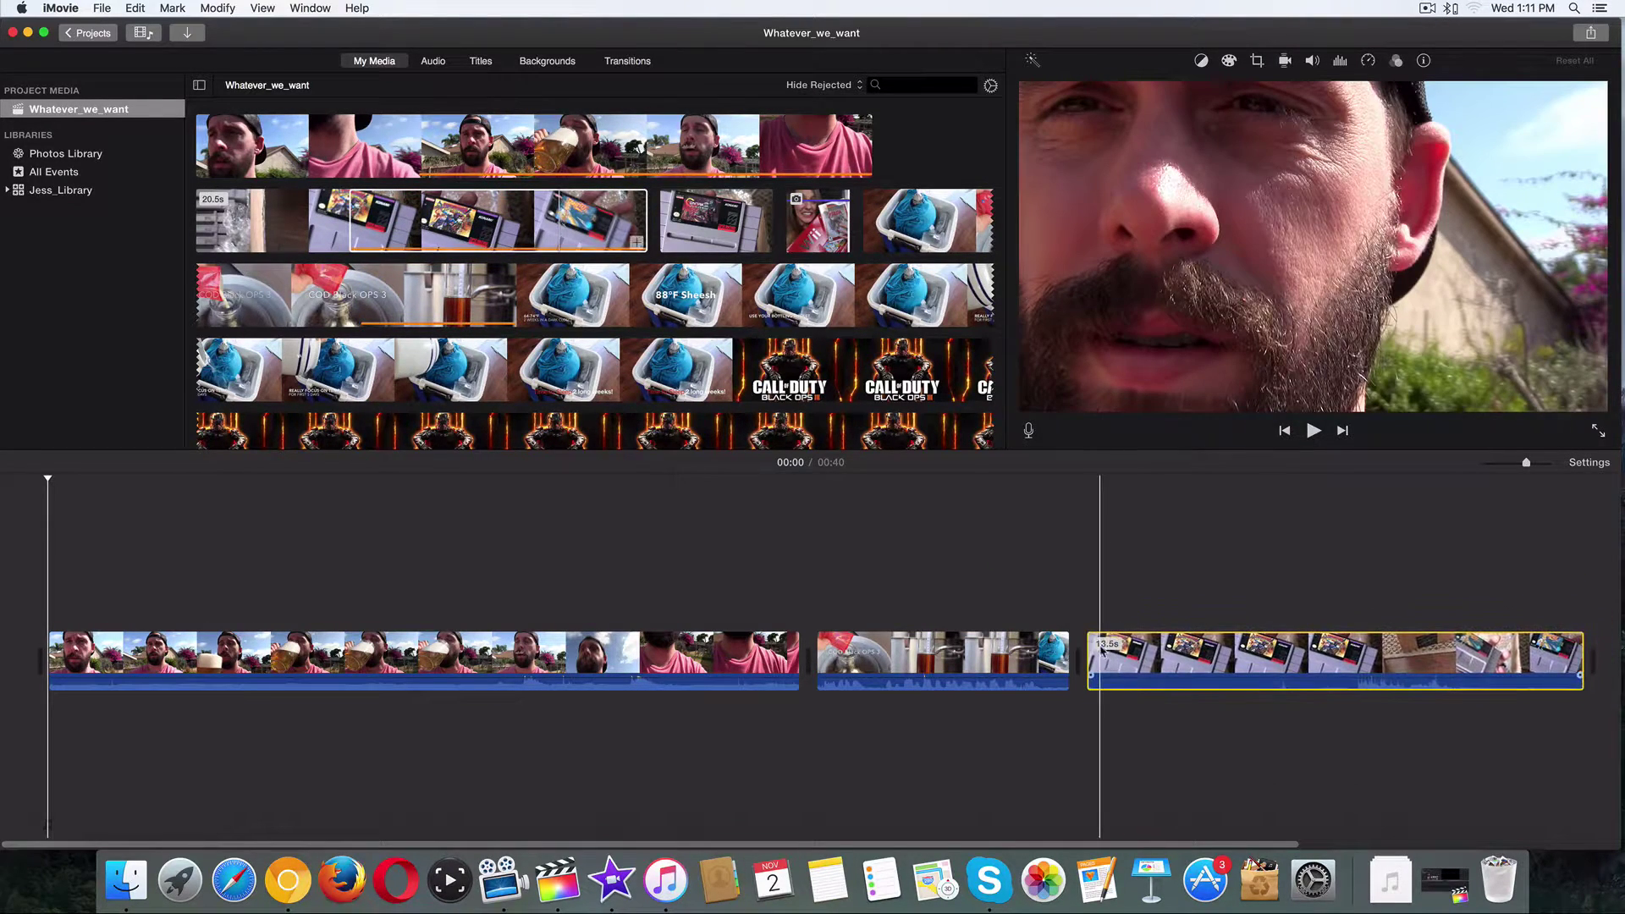
Zoom the timeline to fit, bring up voiceover recording, and return the playhead to the start
key("super+minus")
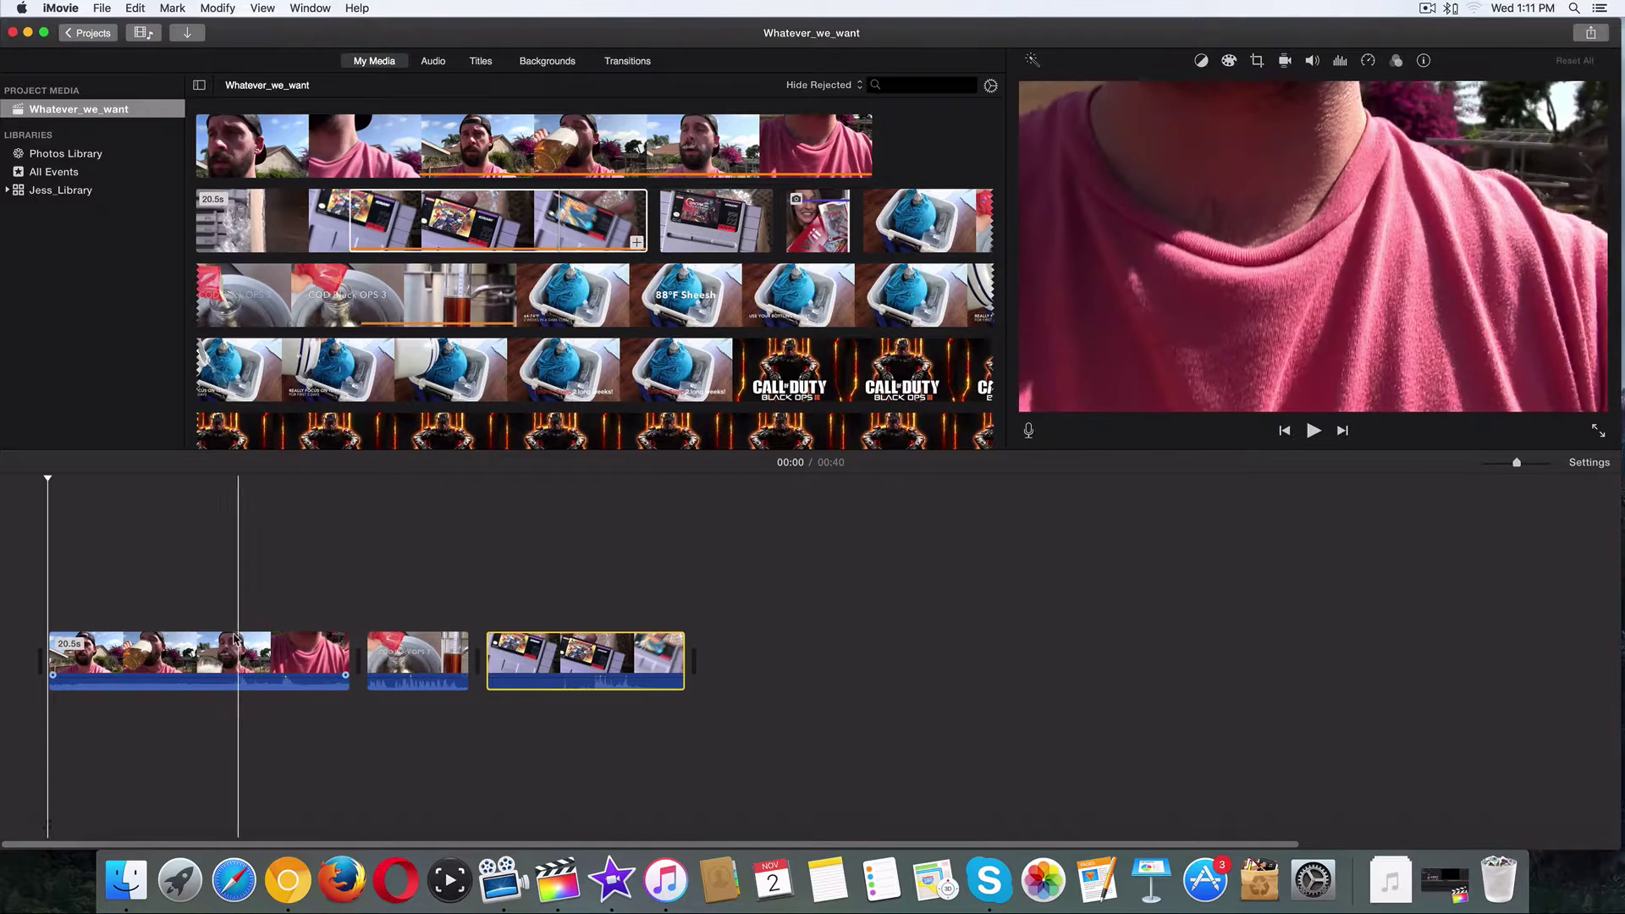
key("v")
left_click(193, 669)
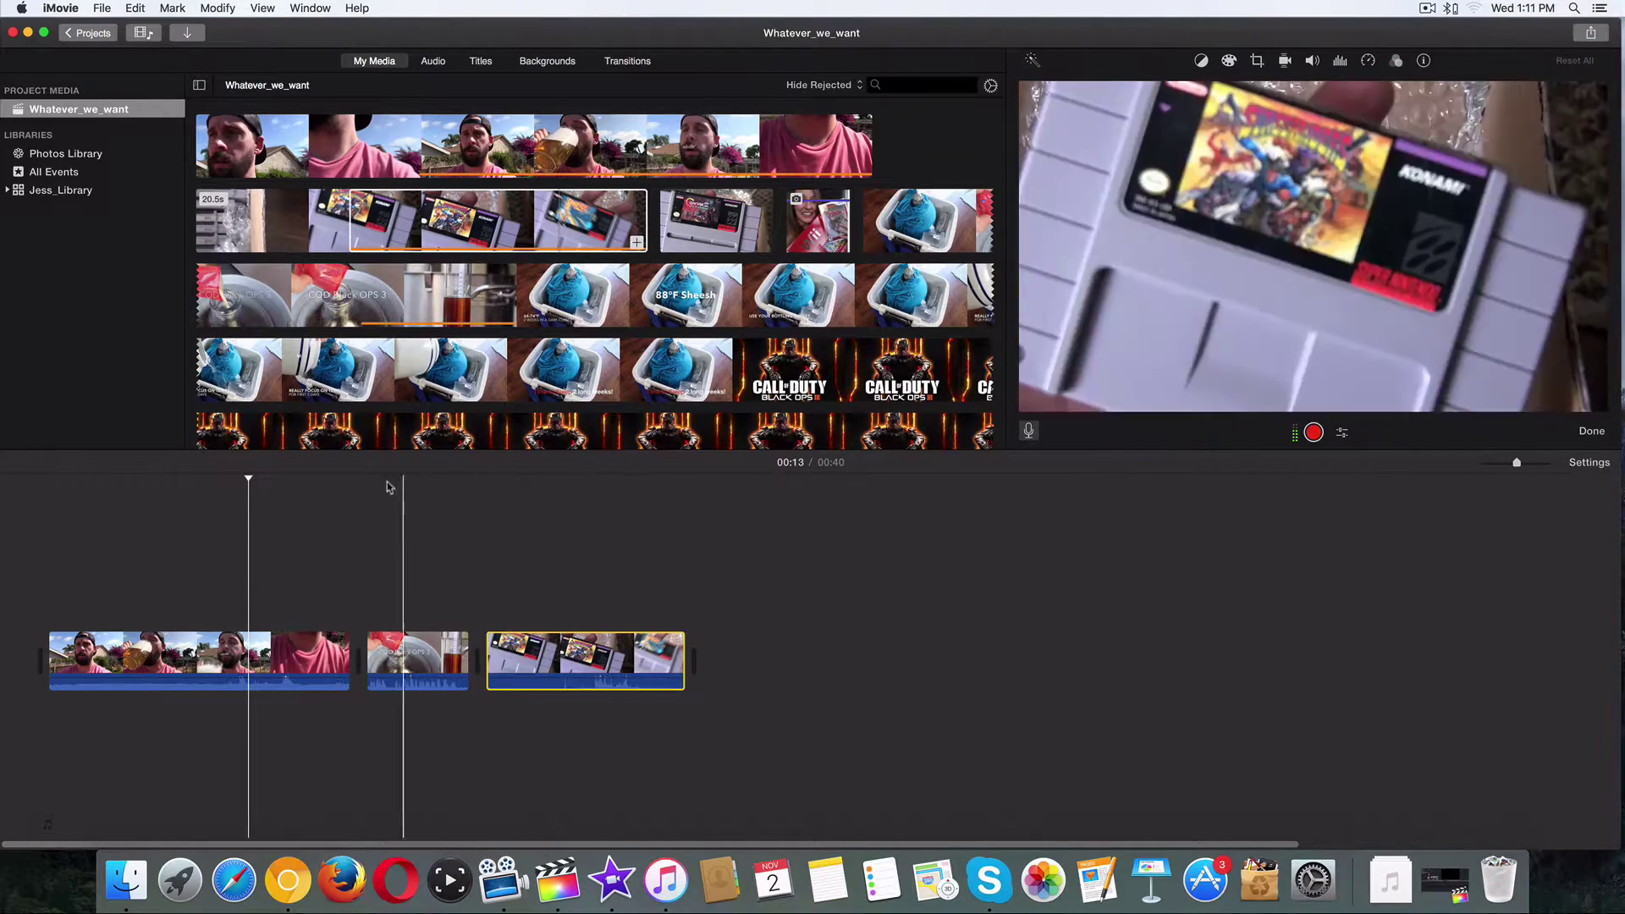
left_click(243, 660)
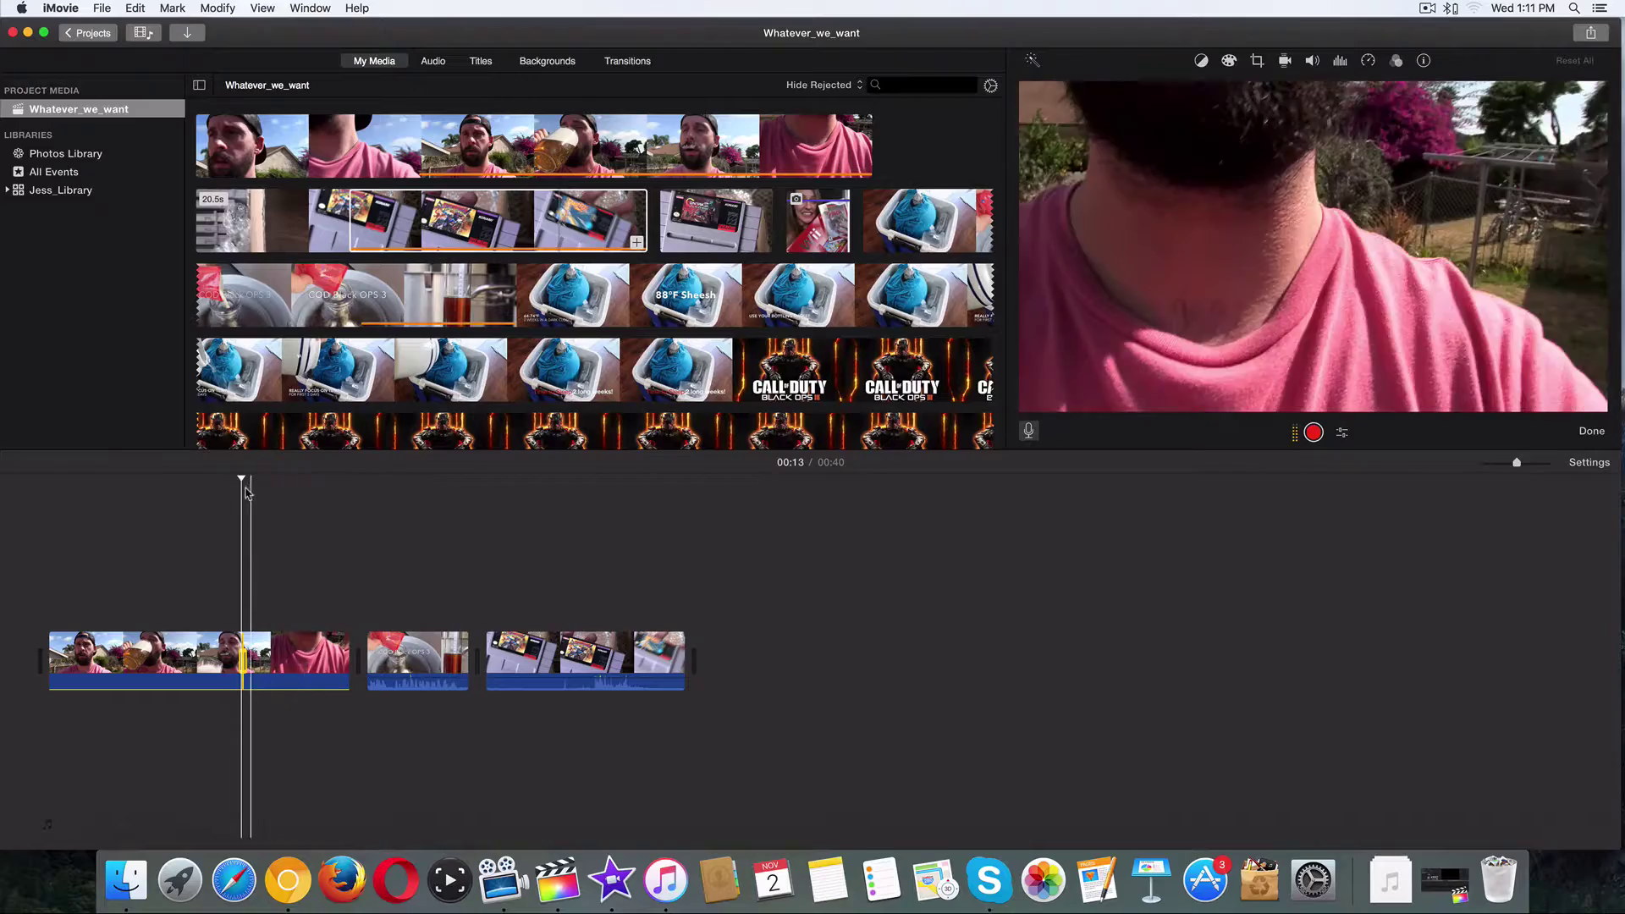
key("Home")
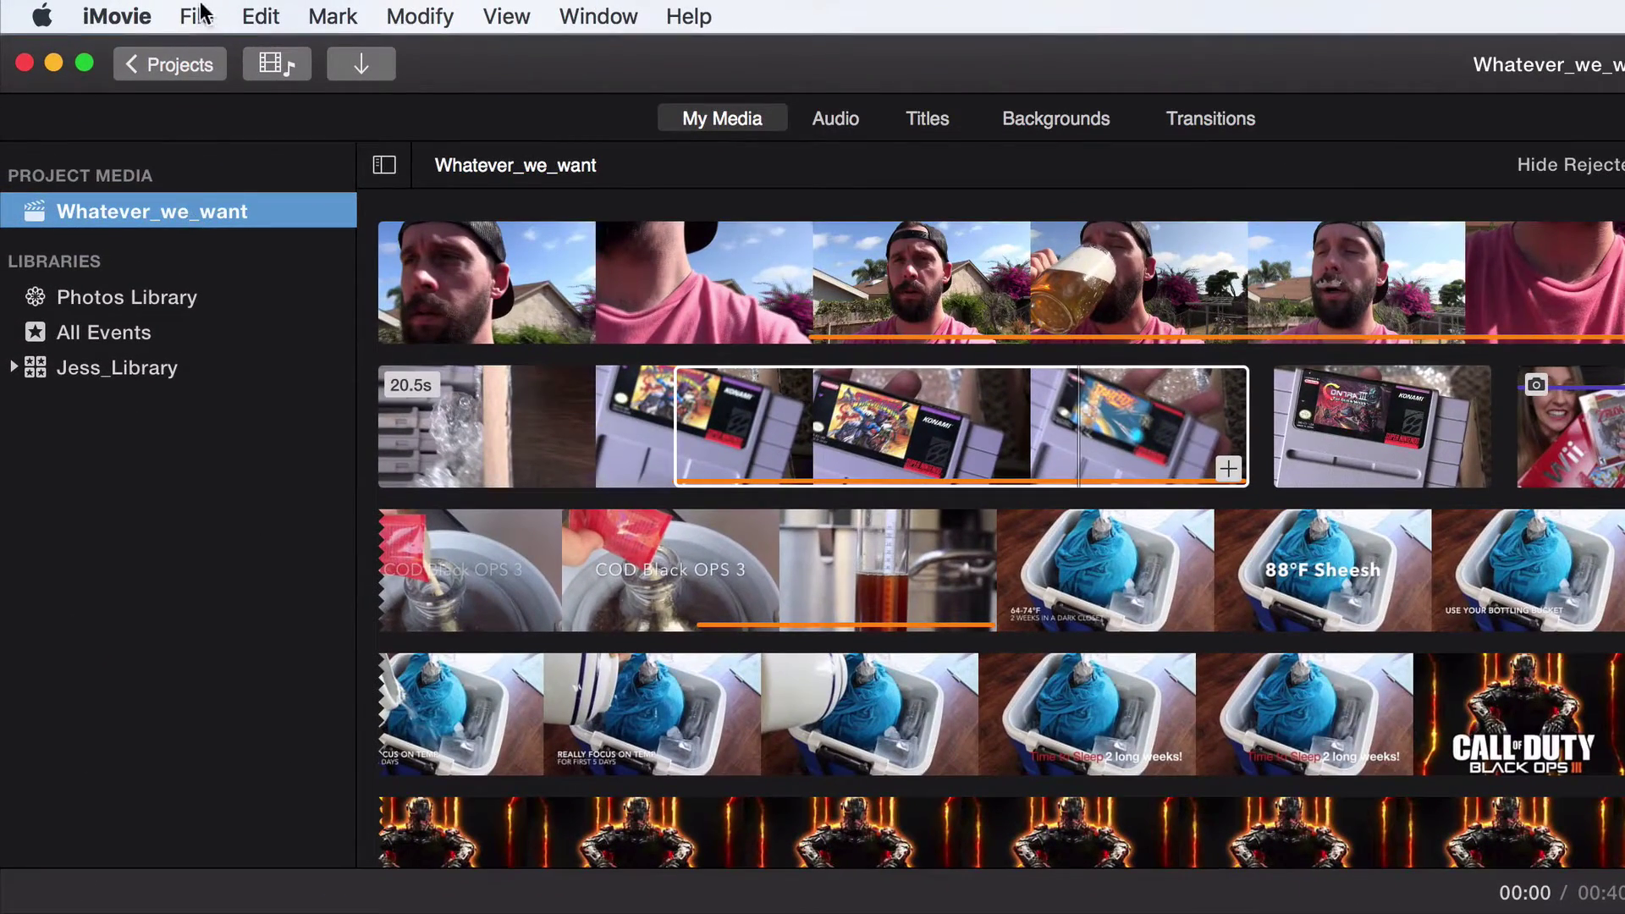
Send the Whatever_we_want event to Final Cut Pro from the File menu
left_click(199, 14)
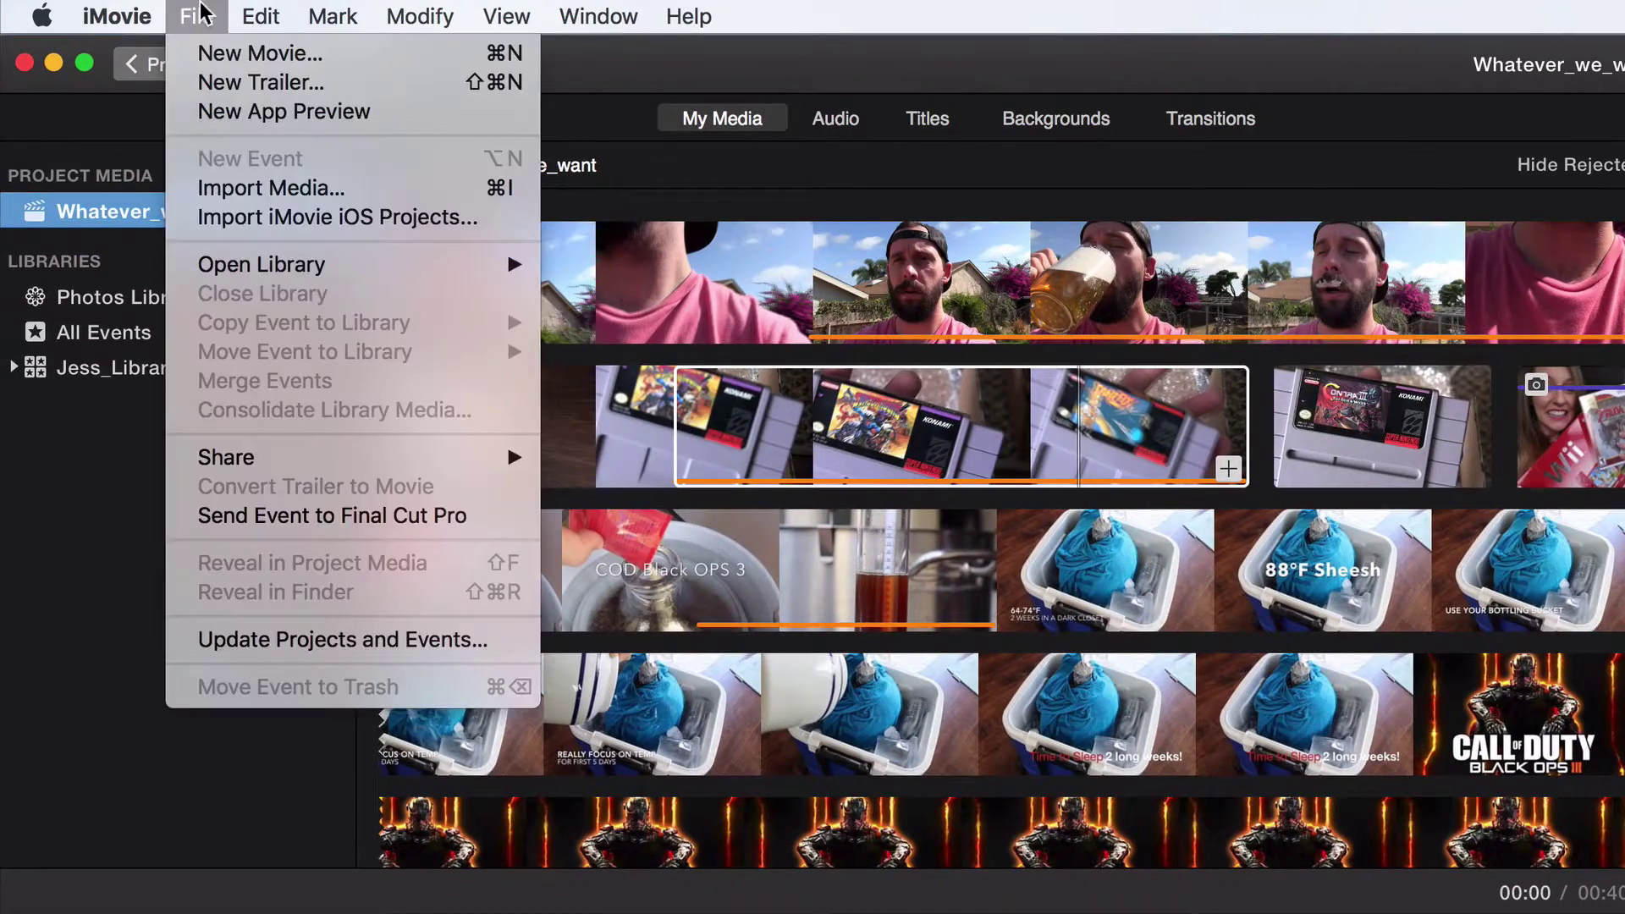
left_click(287, 518)
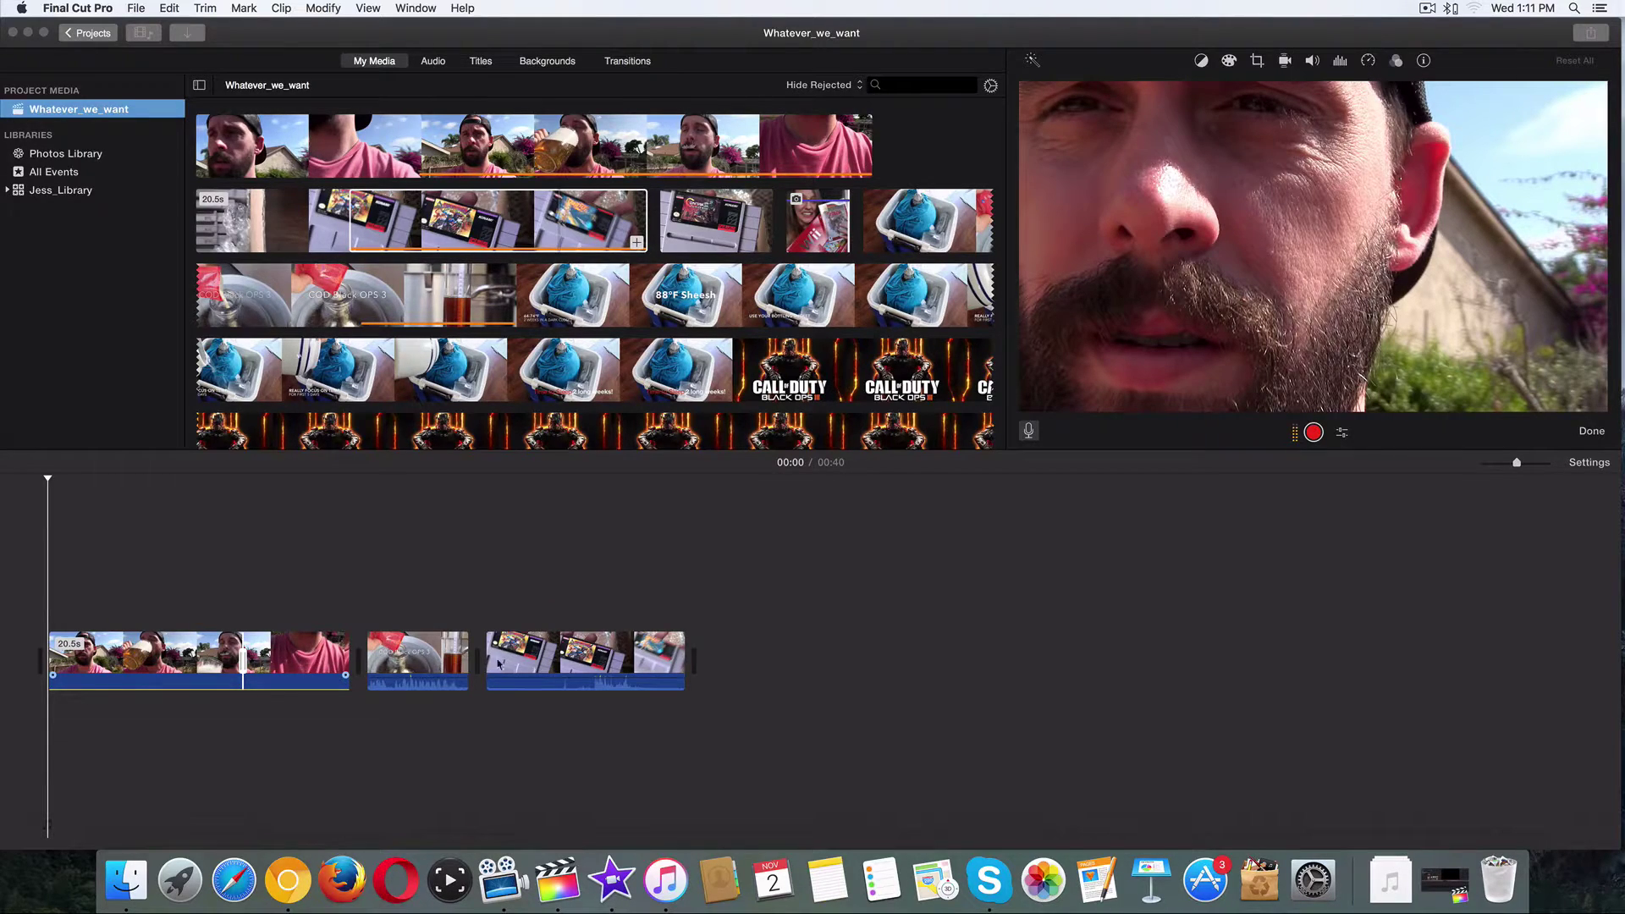
Open Whatever_we_want in Final Cut Pro and play from clip 56 through the homebrew section
left_click(1443, 881)
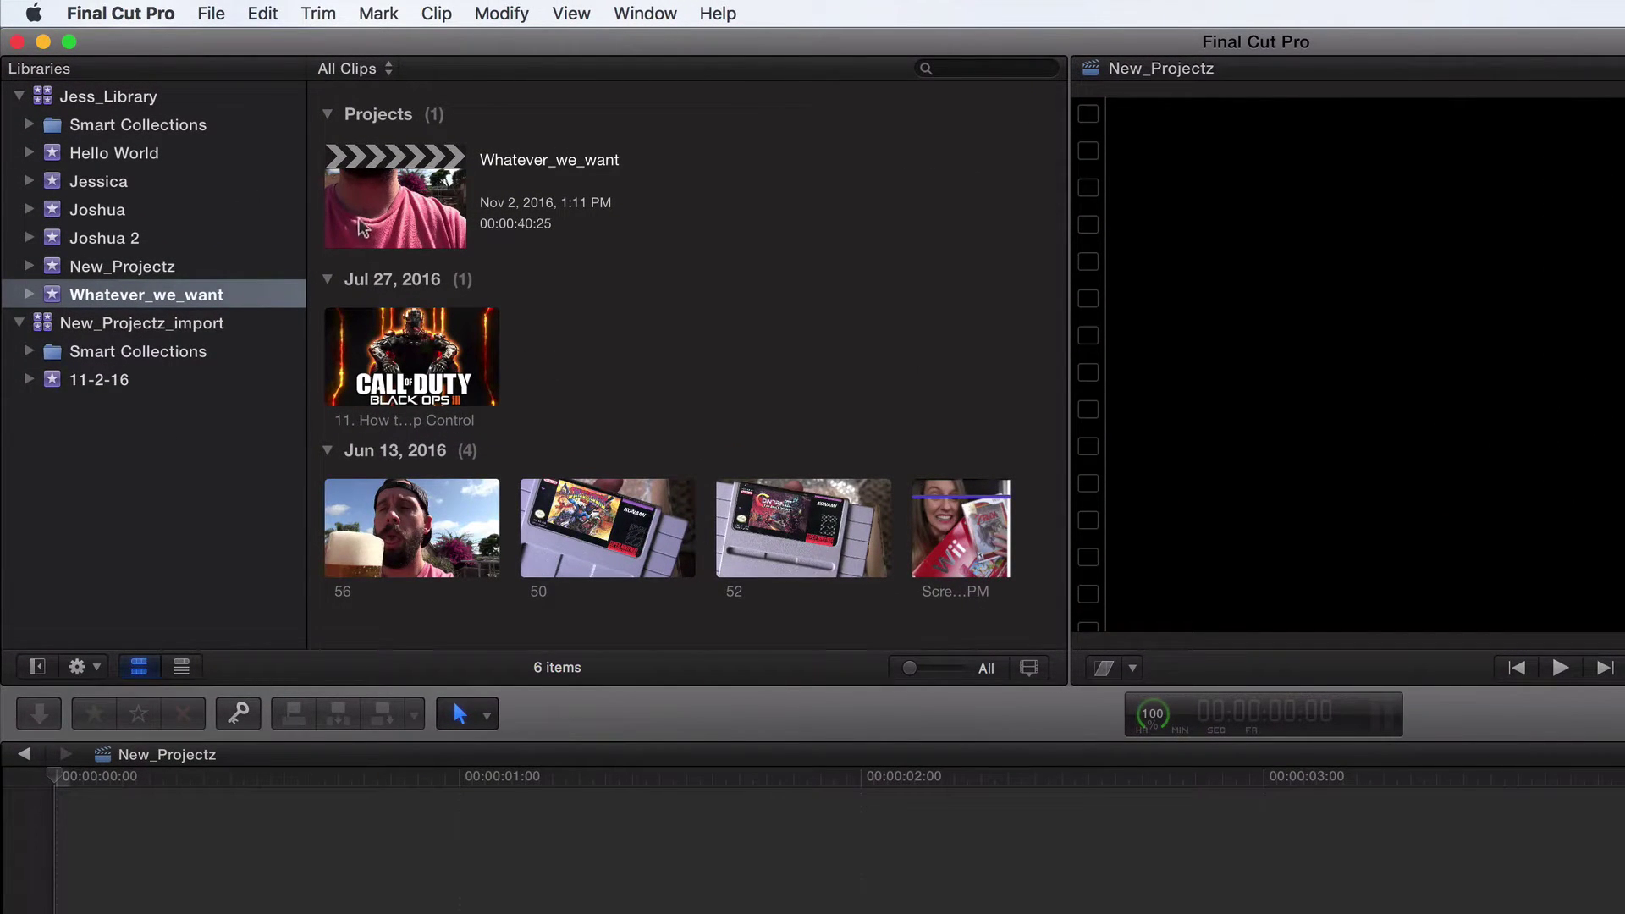
double_click(391, 187)
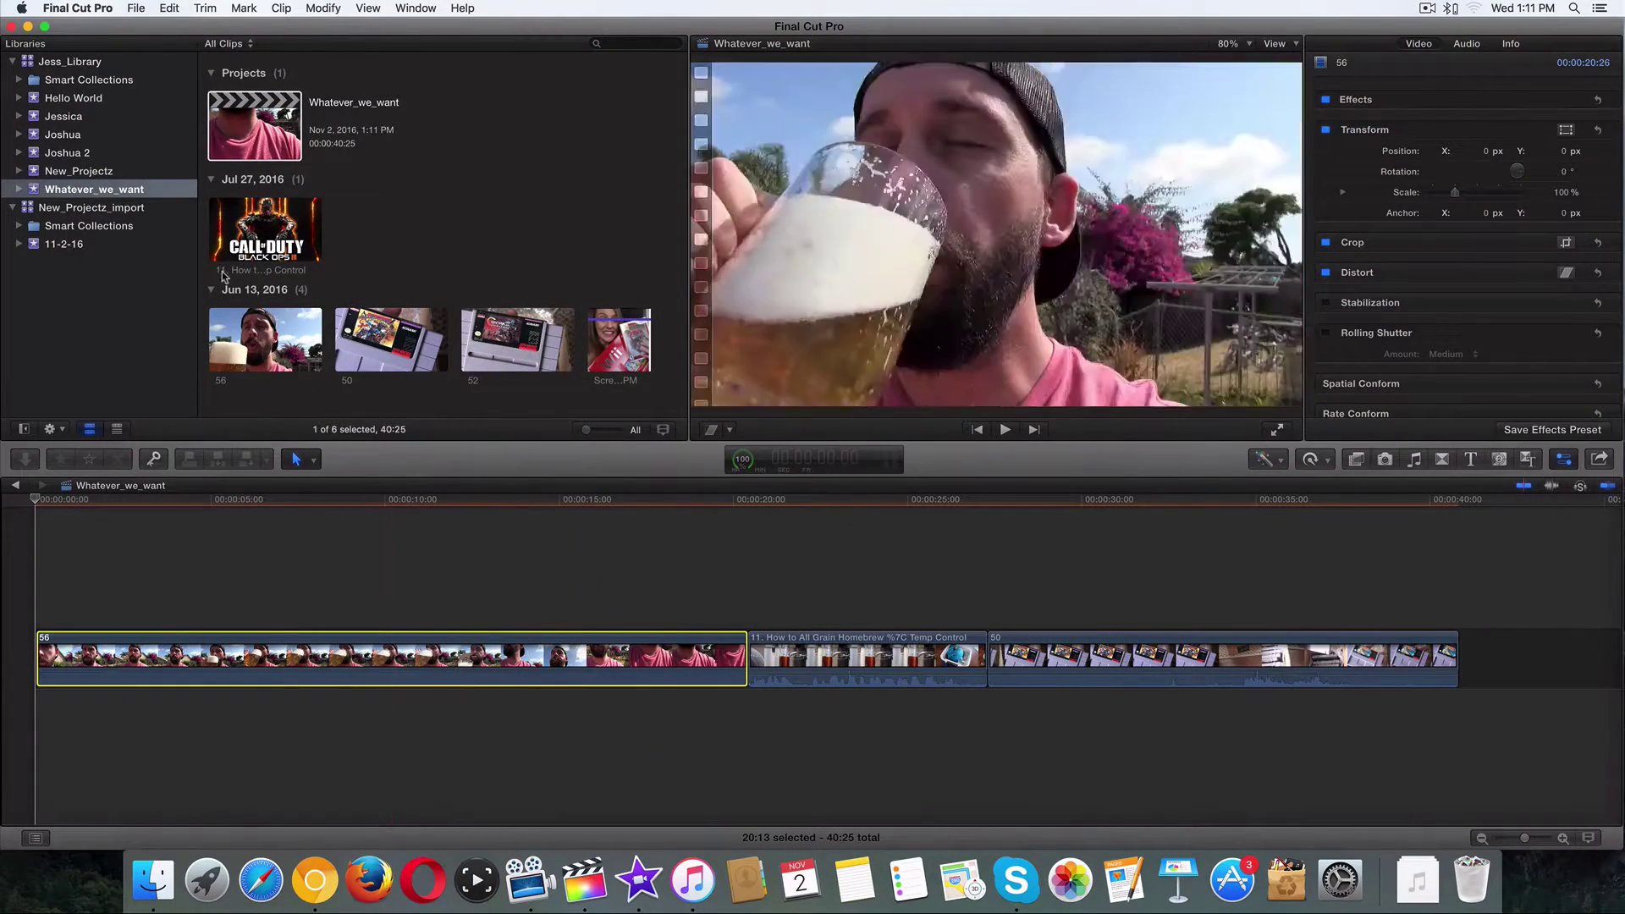
left_click(249, 265)
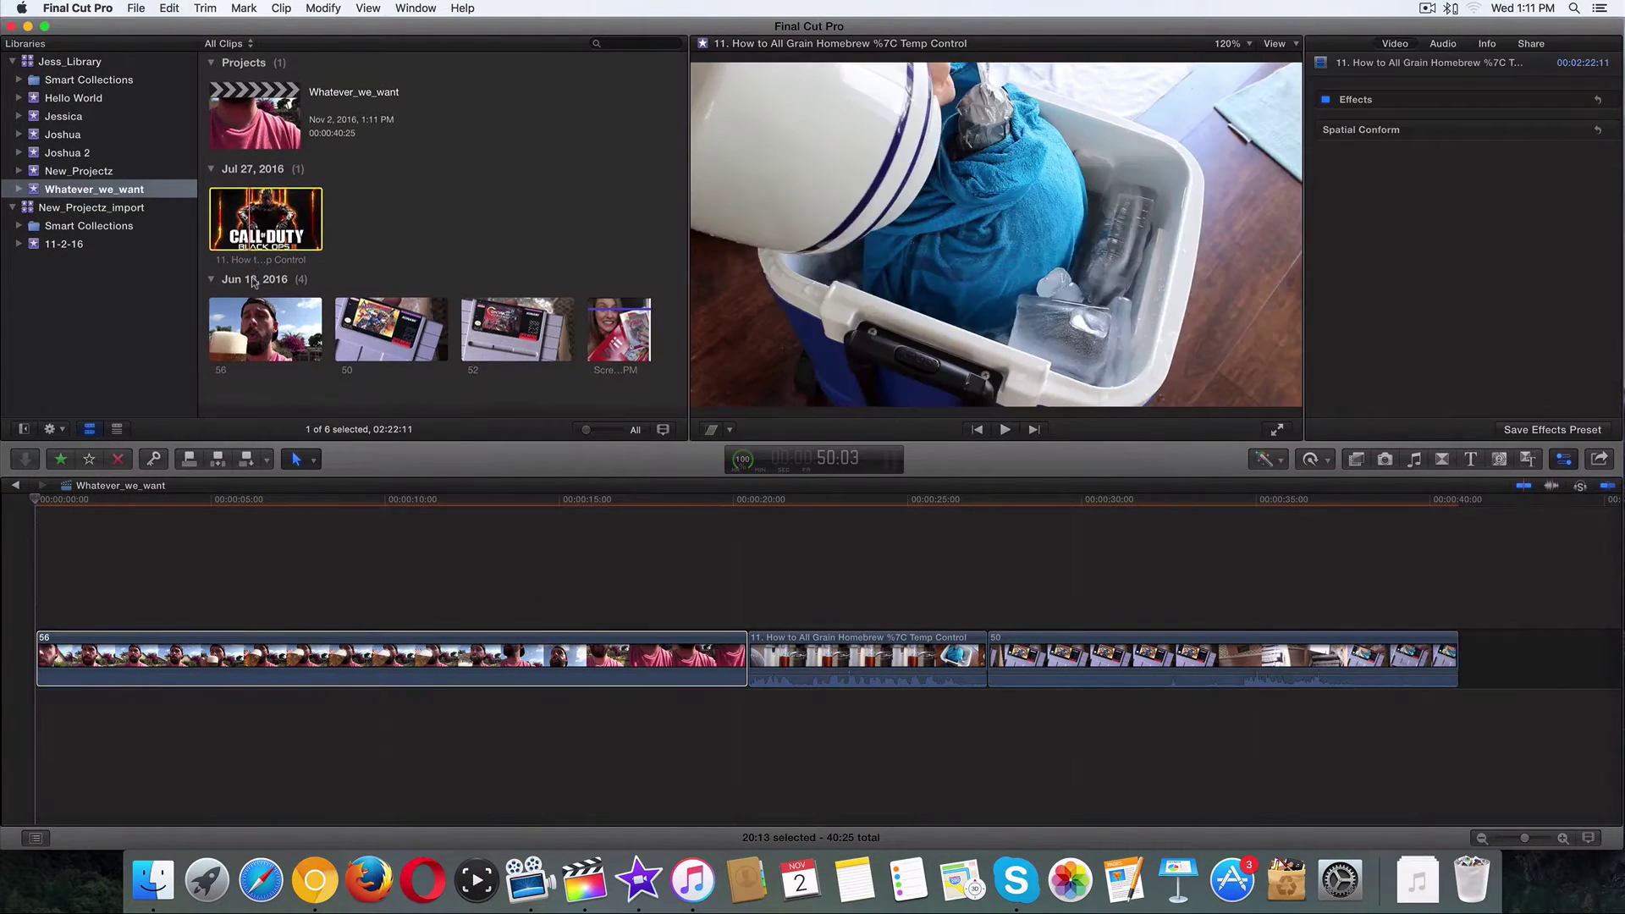
left_click(472, 644)
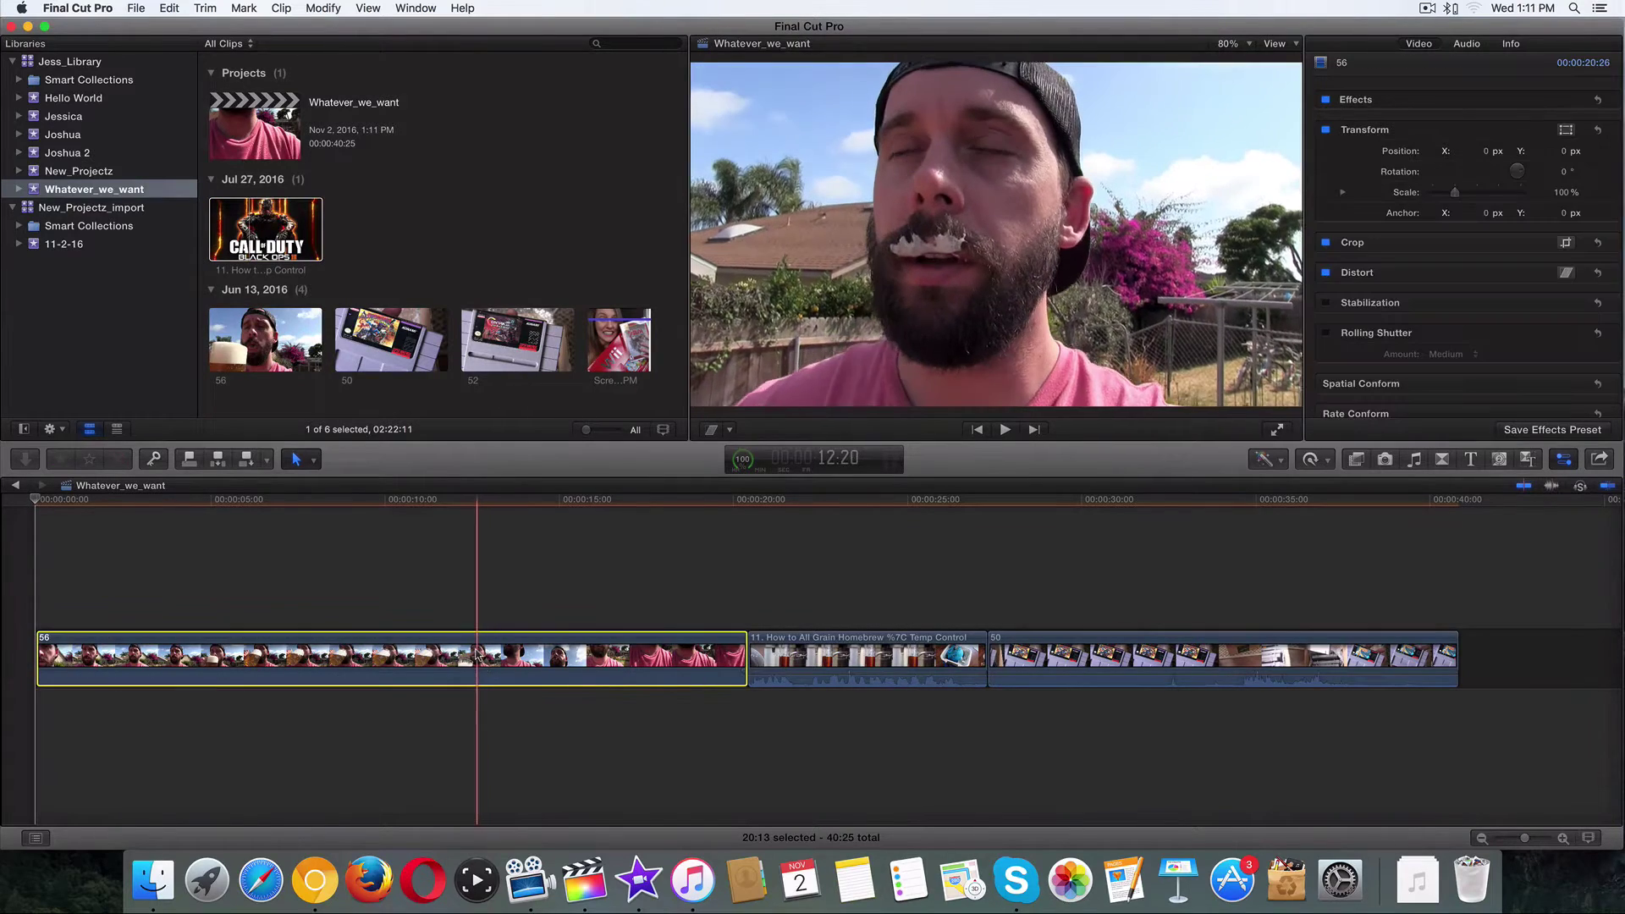
key("space")
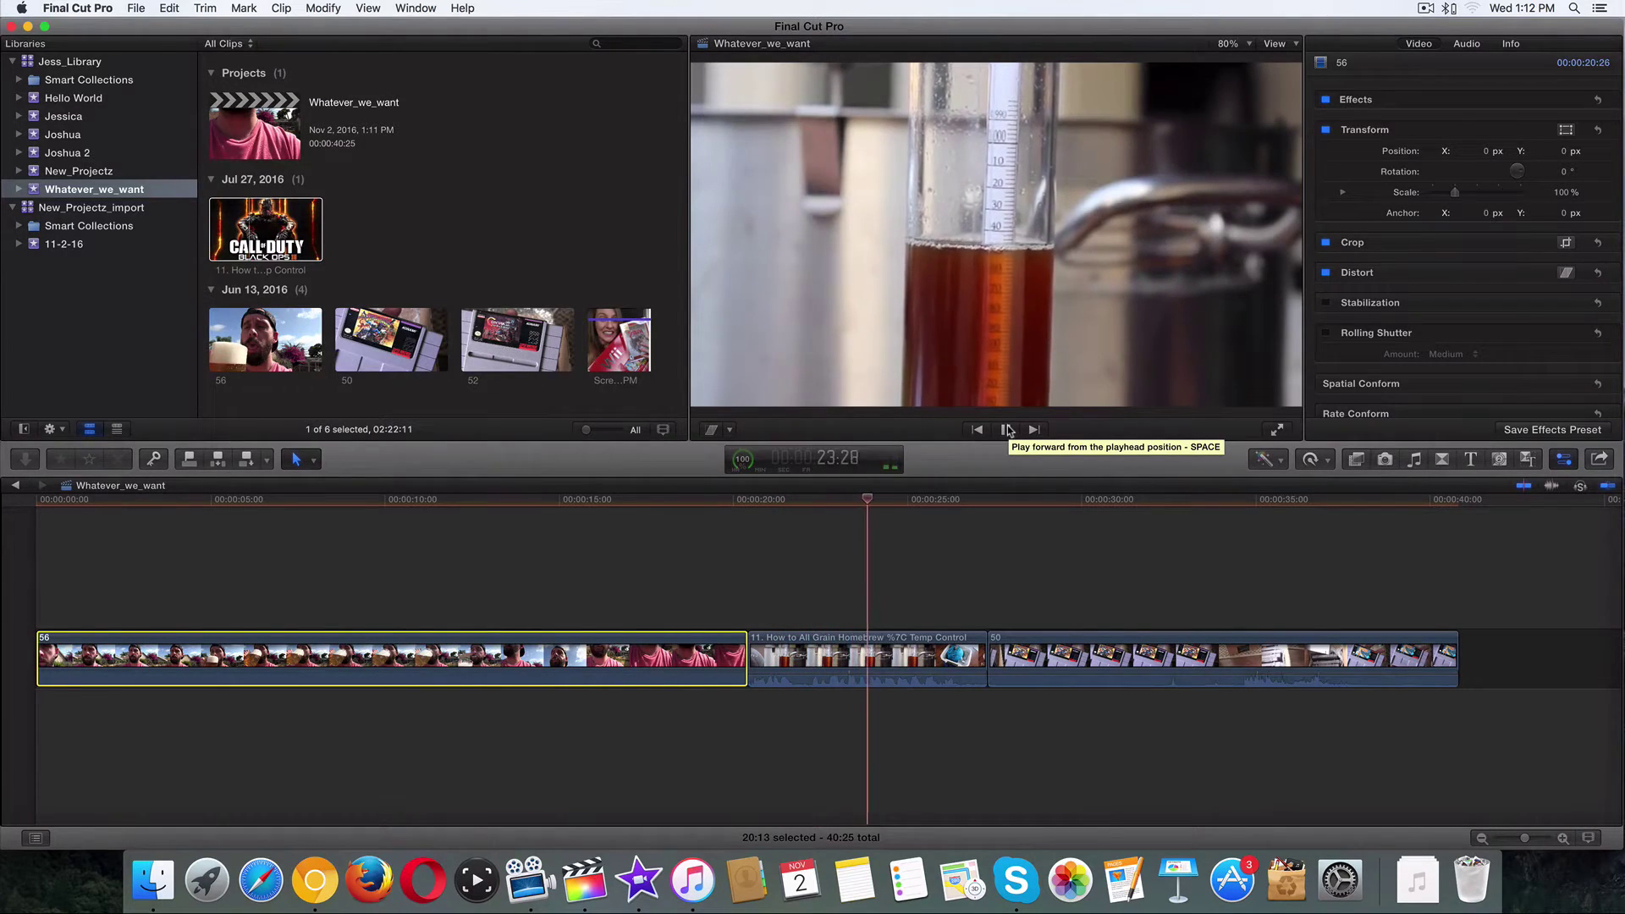
left_click(1007, 430)
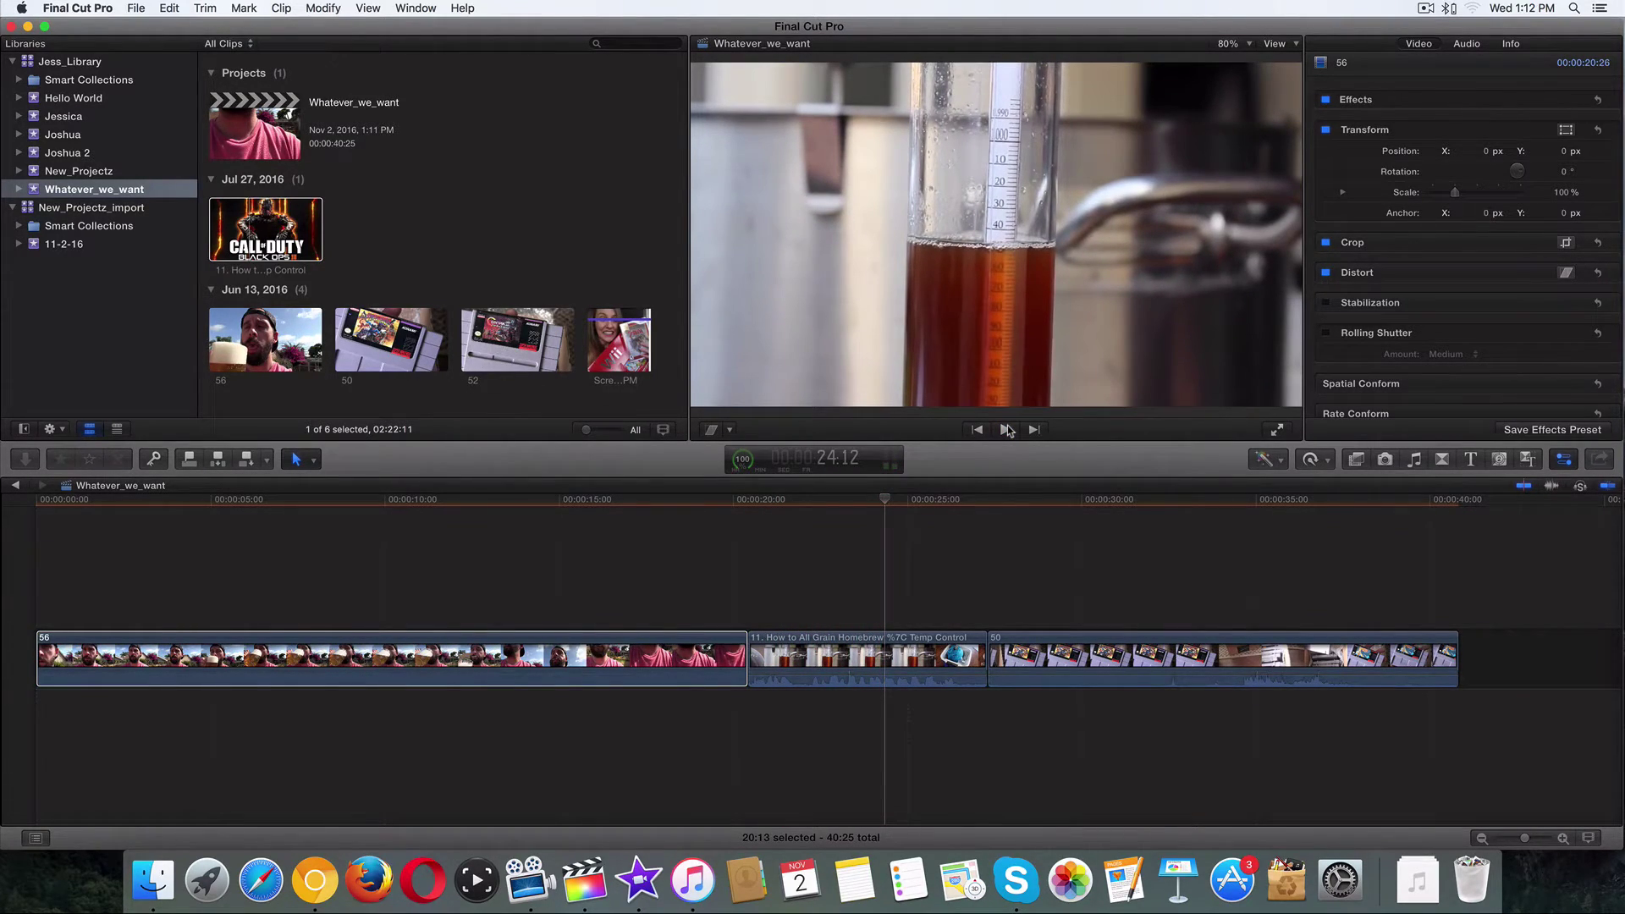